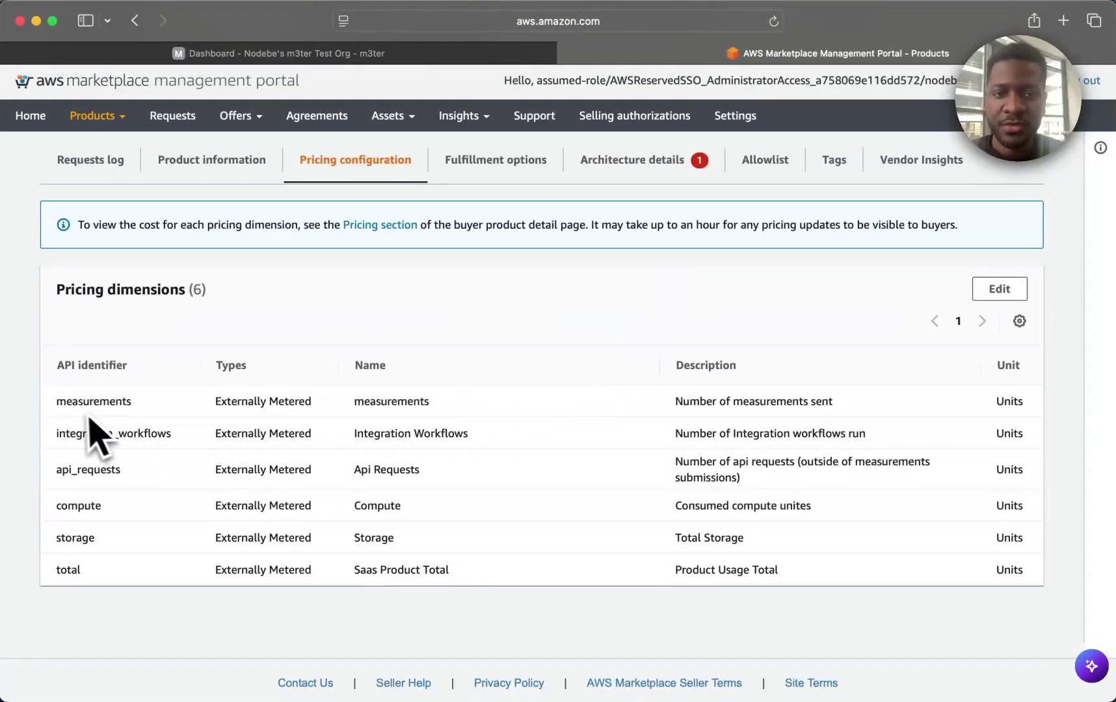
Review the six externally metered pricing dimensions in Units, then move over to the m3ter dashboard.
triple_click(68, 507)
click(166, 563)
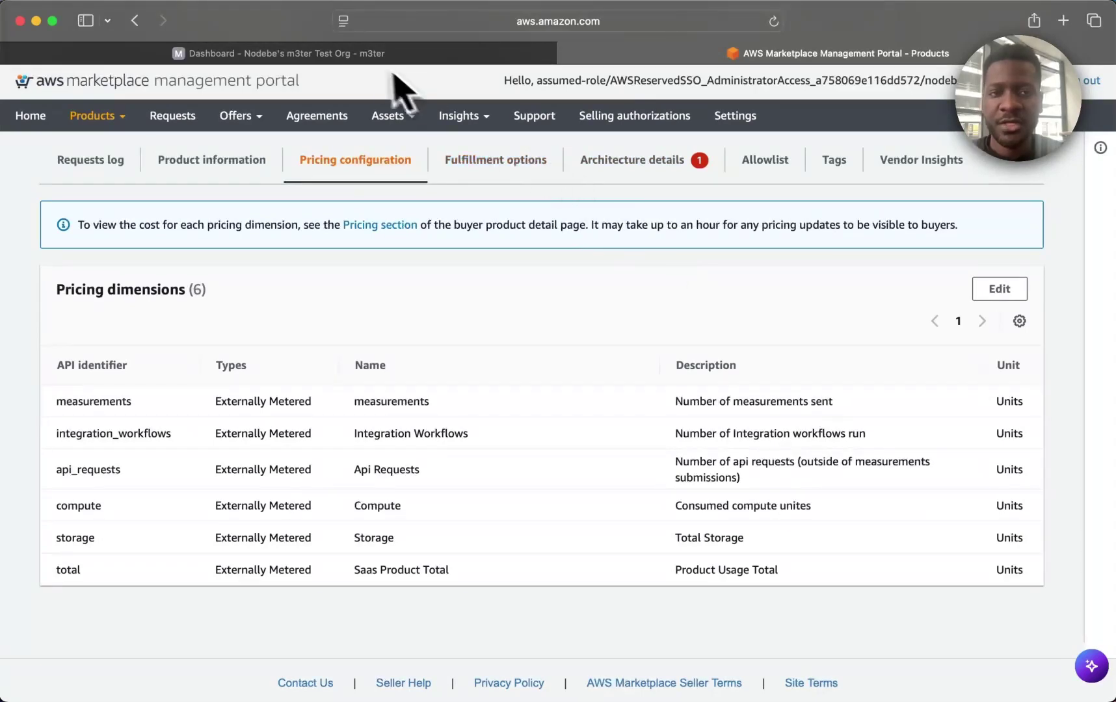
click(380, 55)
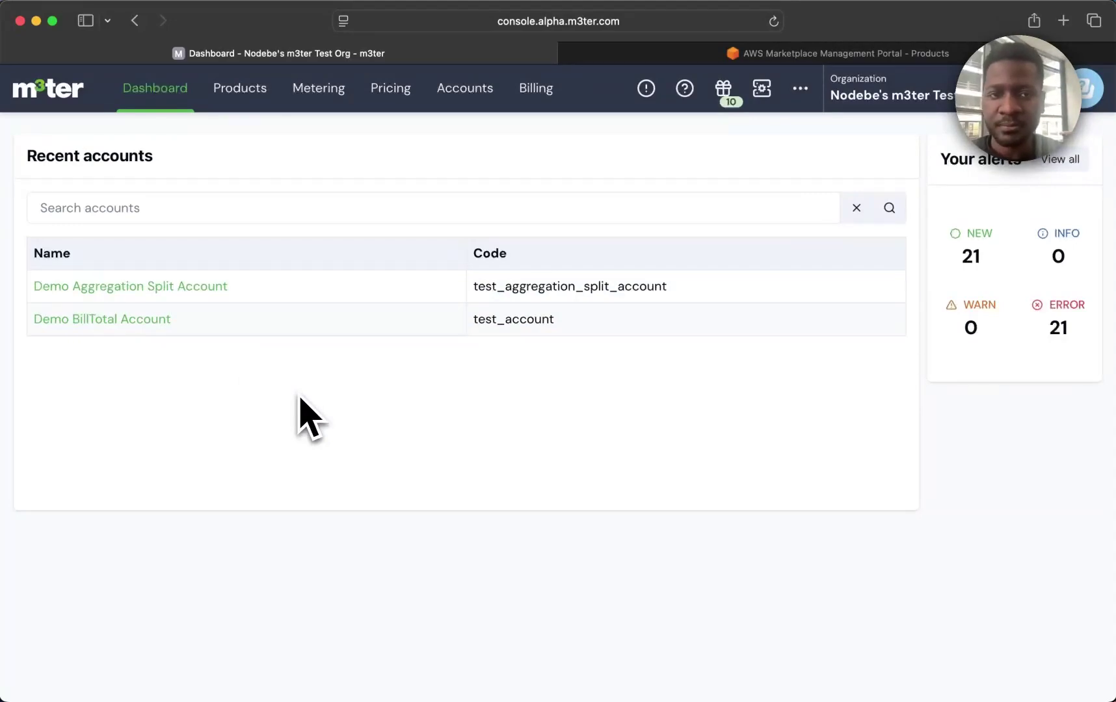
Open Demo Aggregation Split Account's bill INV-d48c and check its US$0.06 total.
click(208, 288)
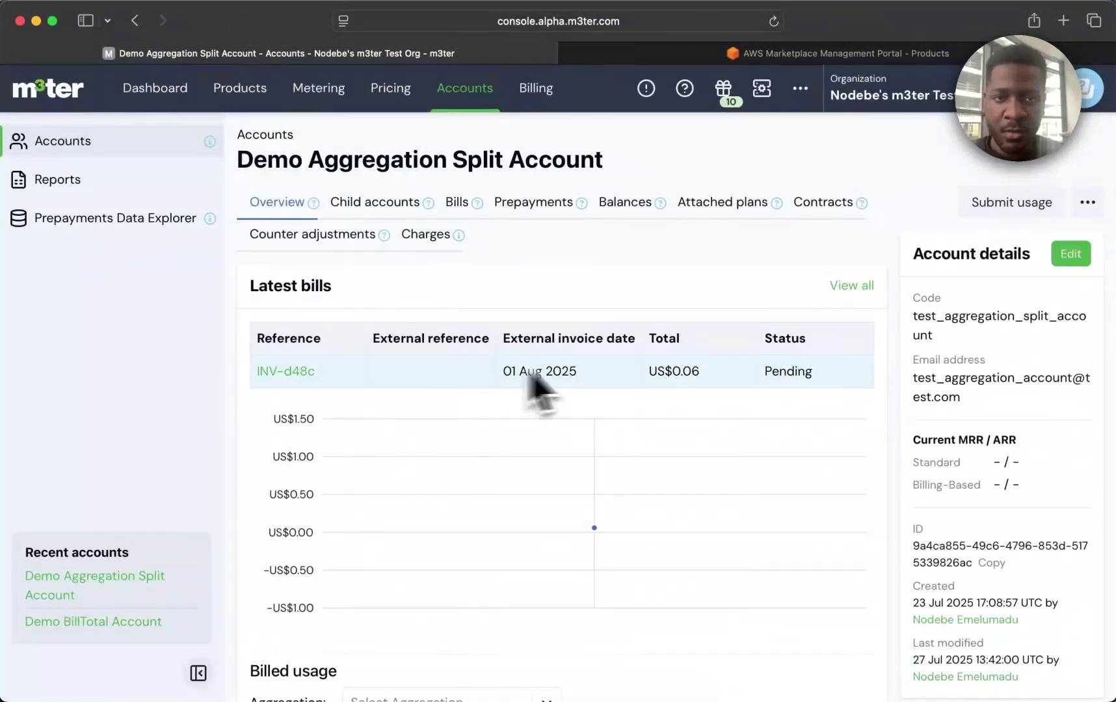
click(294, 372)
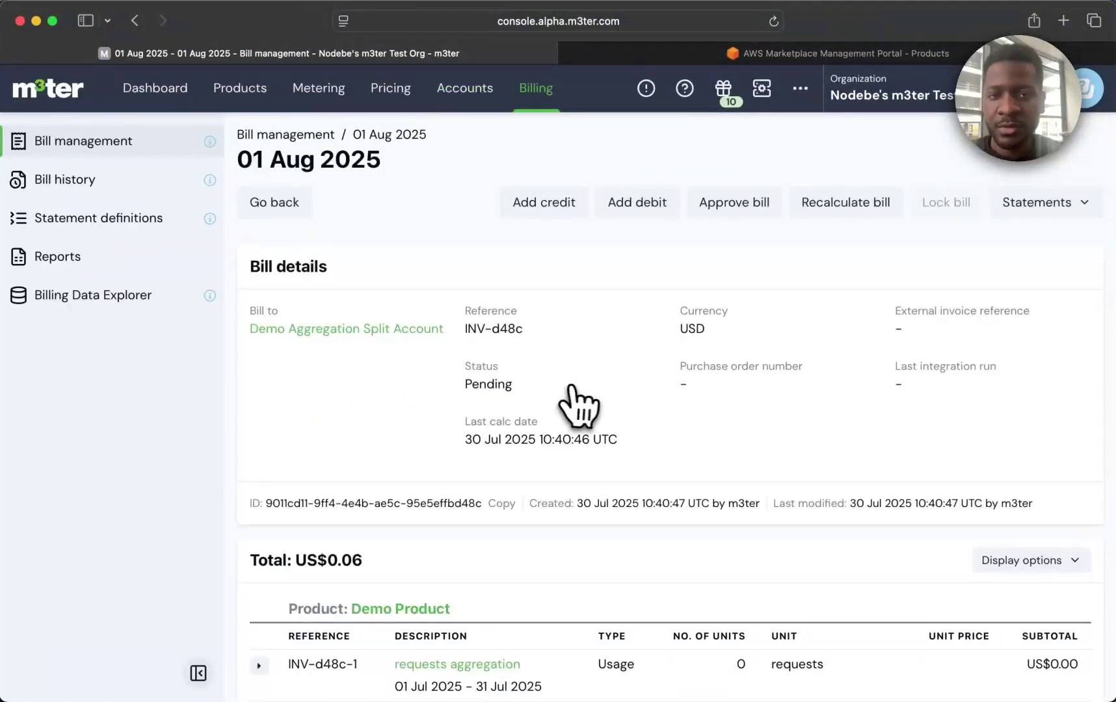
scroll(579, 406, down, 6)
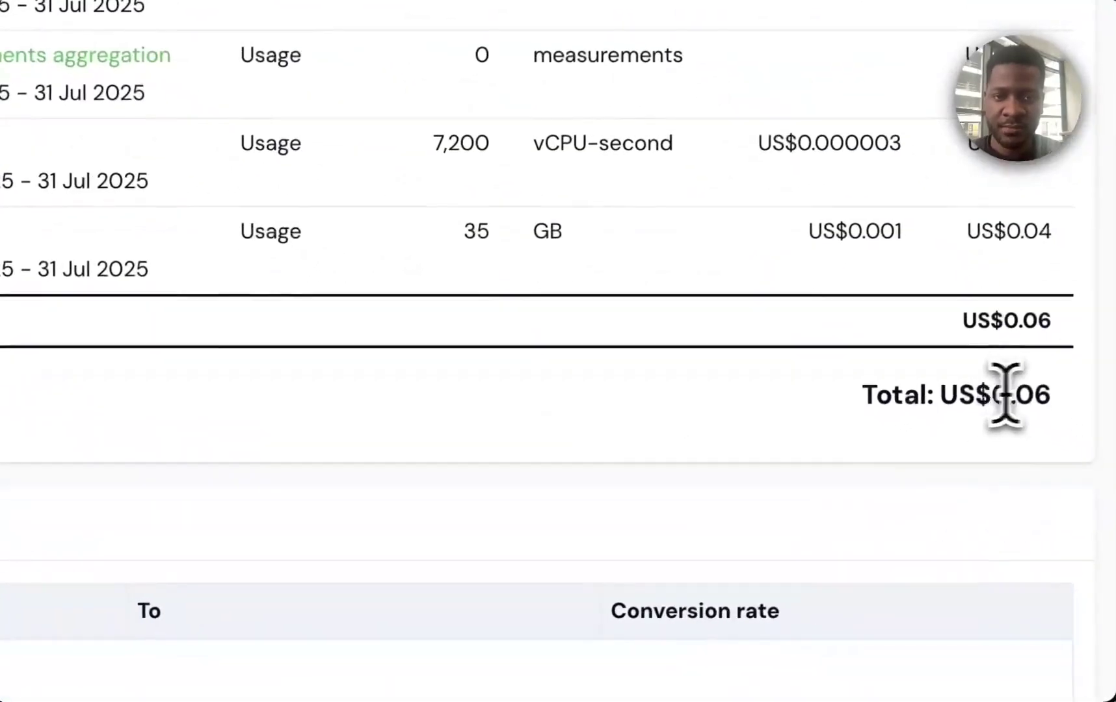
double_click(1005, 395)
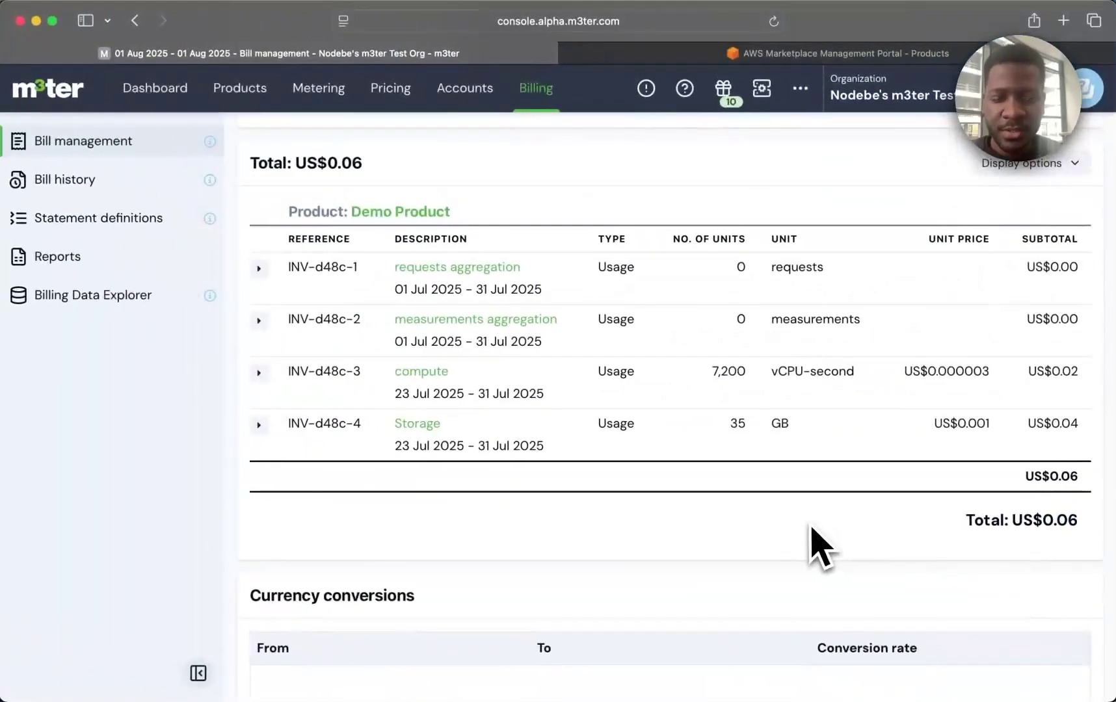
scroll(821, 547, up, 6)
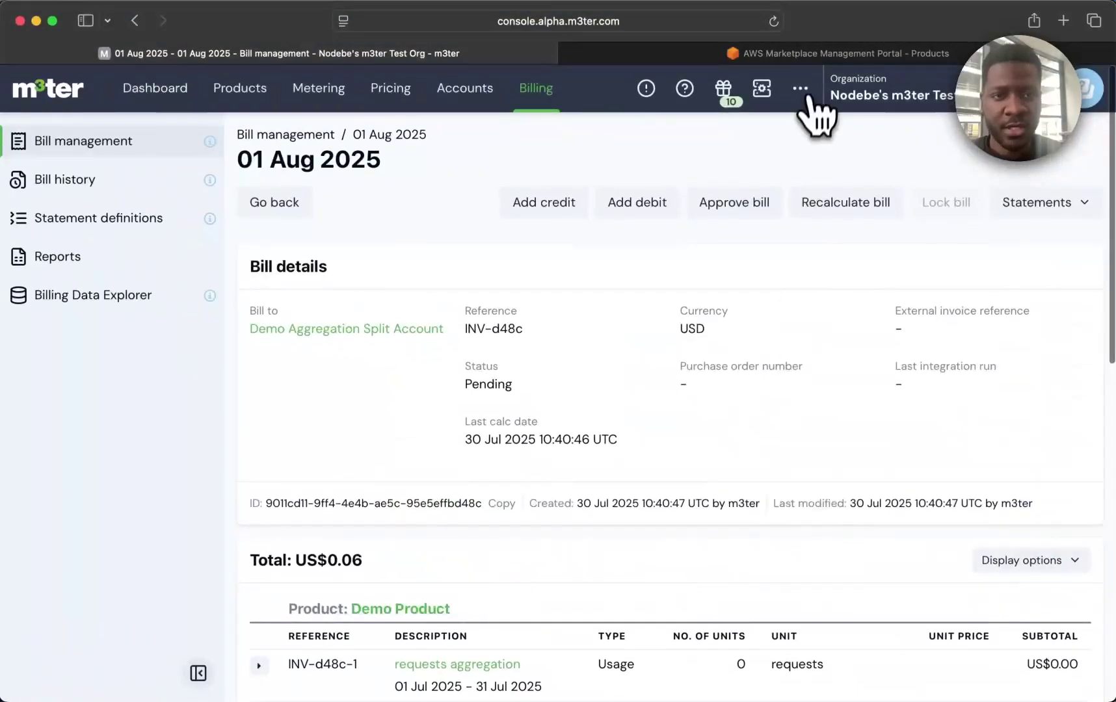
click(800, 88)
Start a new AWS integration credential named 'Marketplace Cred'.
click(764, 163)
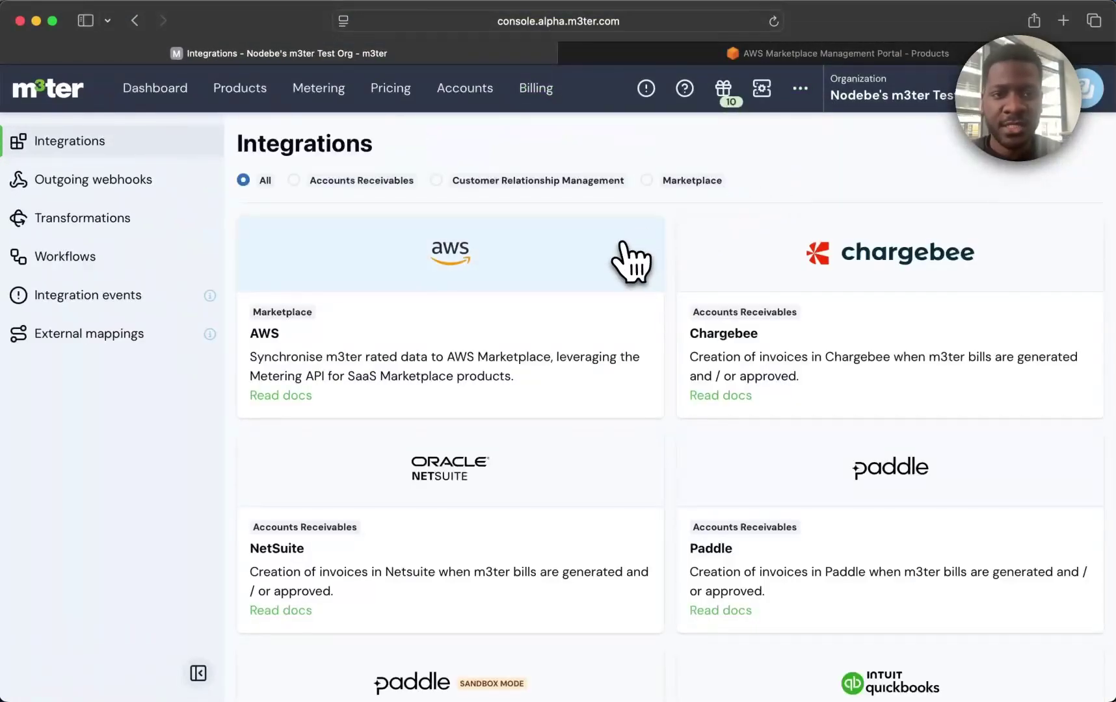
click(623, 245)
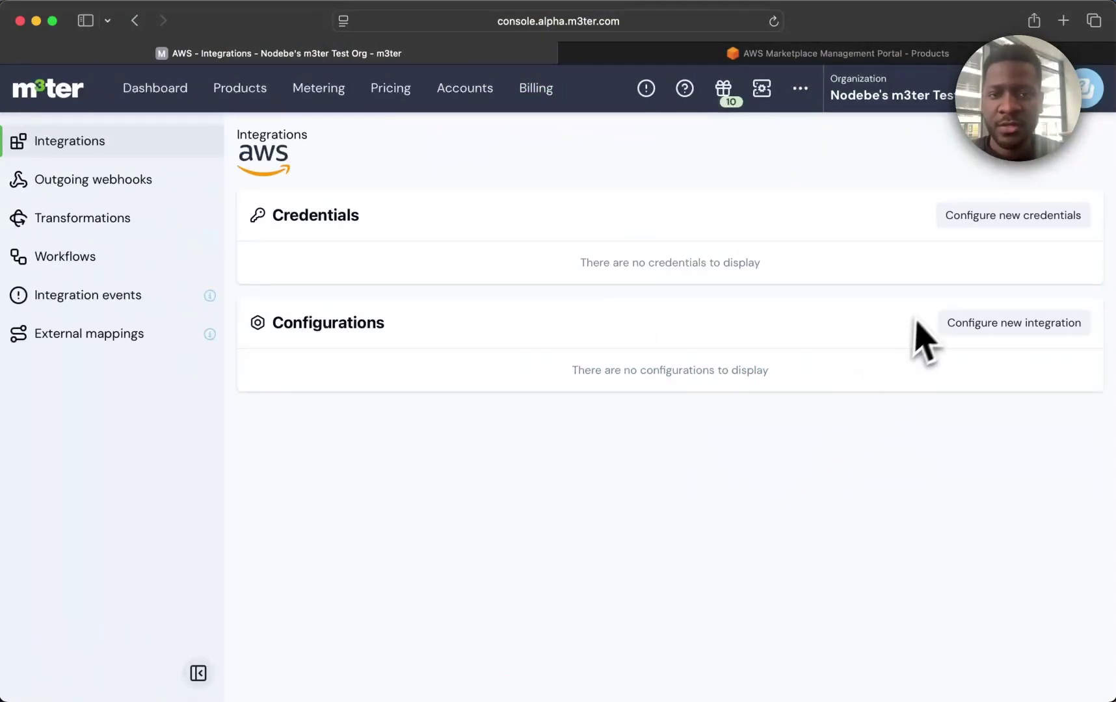
click(990, 221)
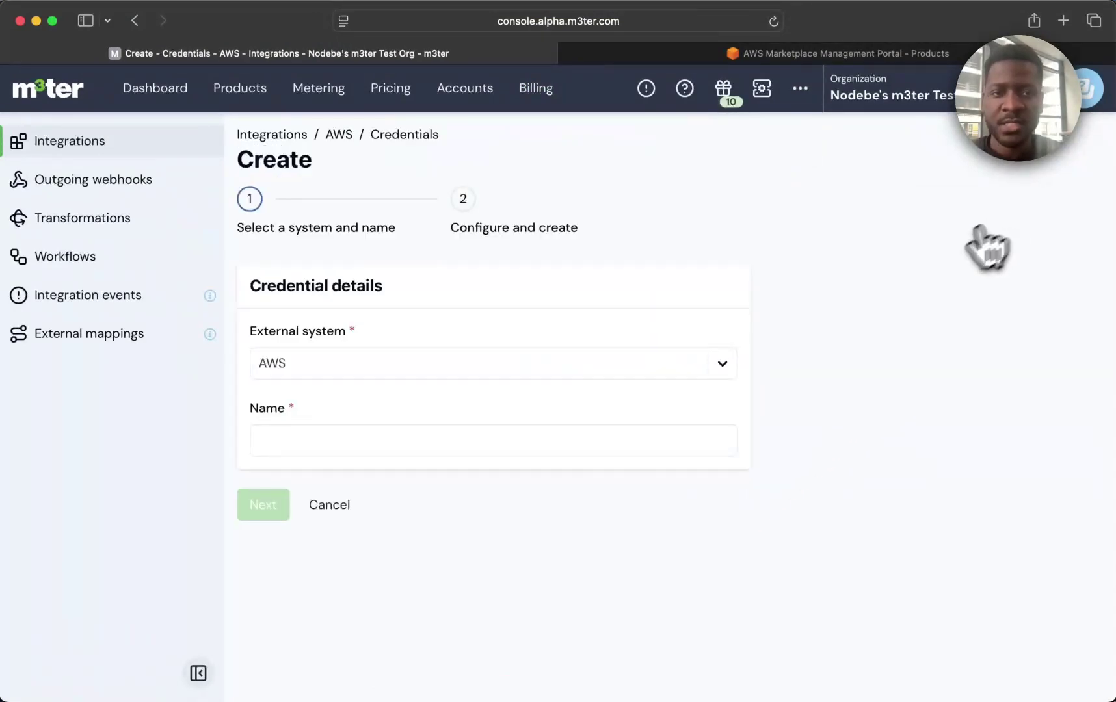
click(602, 437)
text(Marketplace Cred)
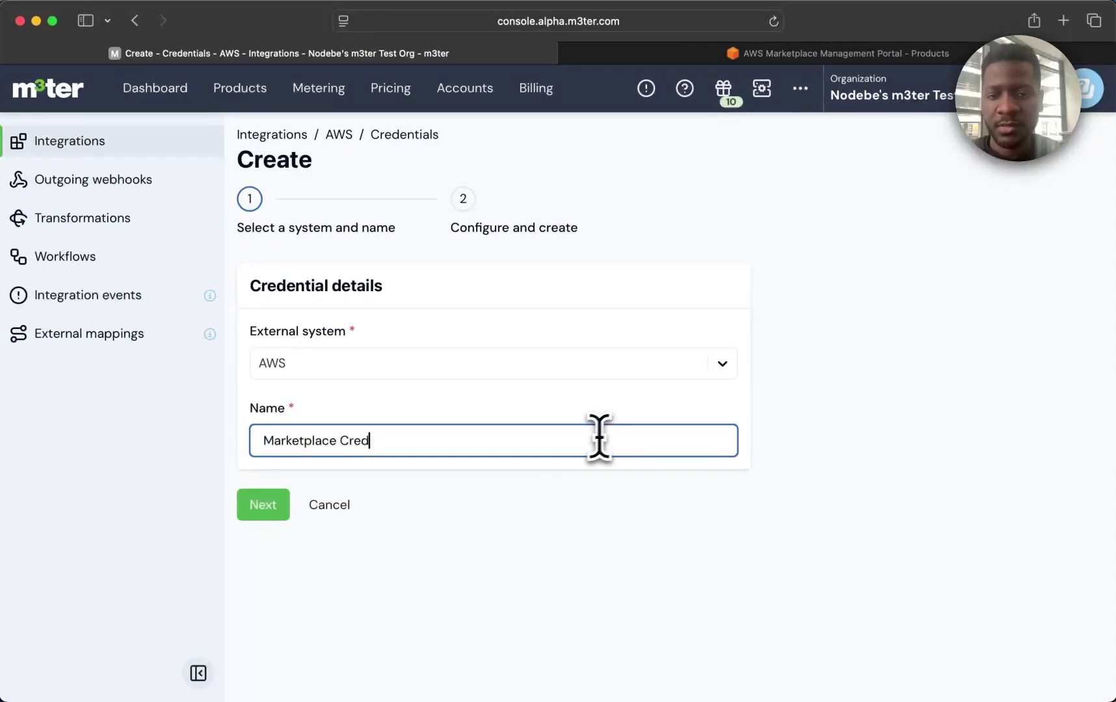
click(266, 506)
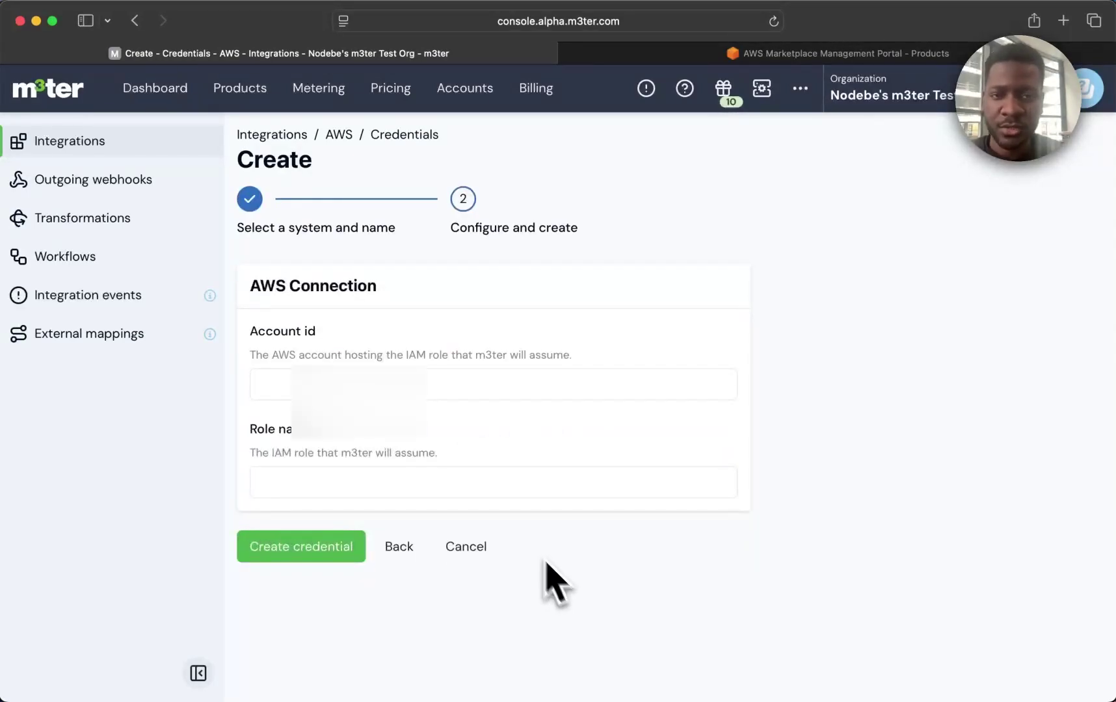
Enter the AWS account ID and role name M3terMarketplaceMetering, then create the credential.
click(390, 385)
key(cmd+v)
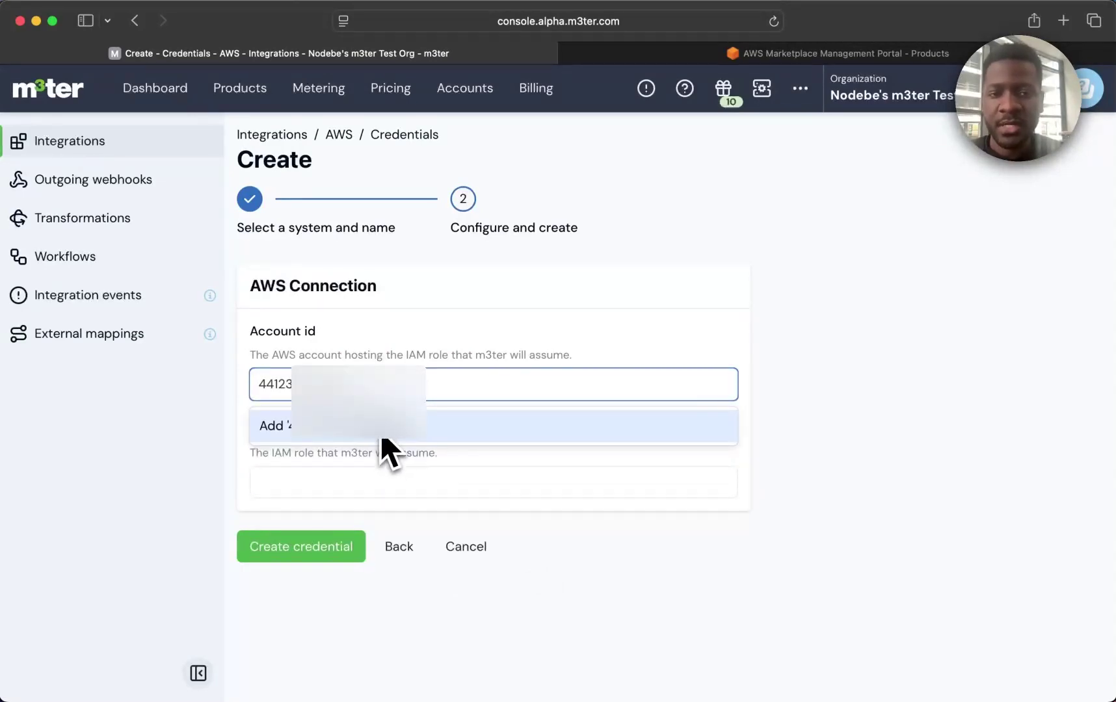
click(381, 439)
click(381, 490)
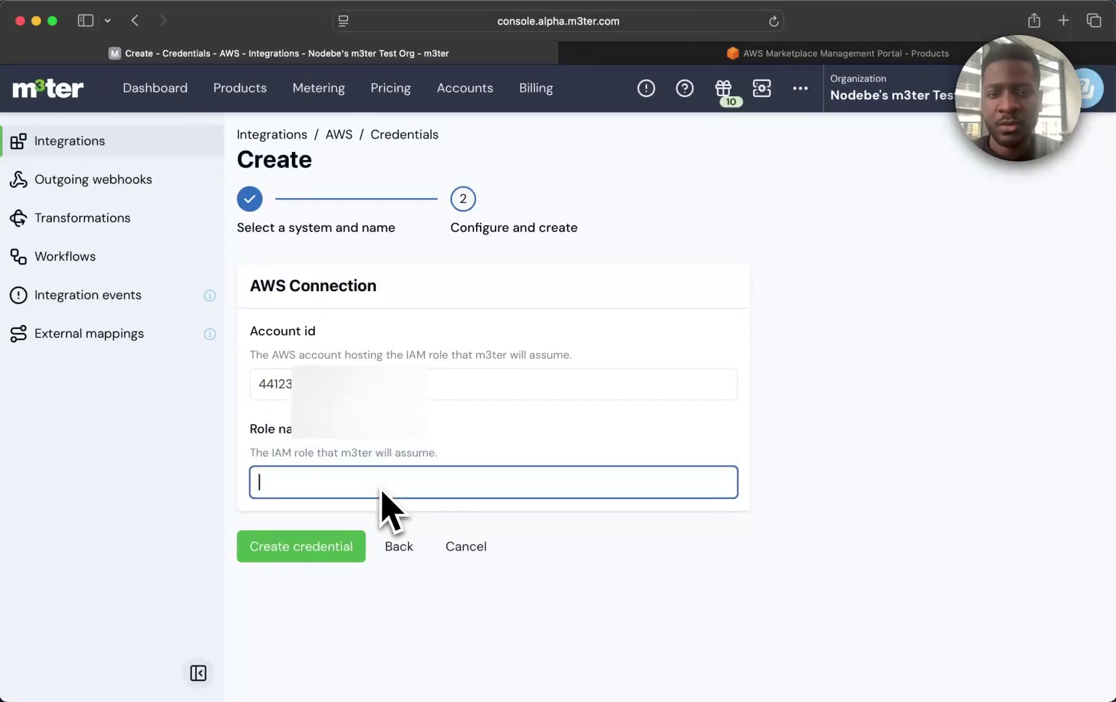
text(M3terMarketplaceMetering)
click(367, 521)
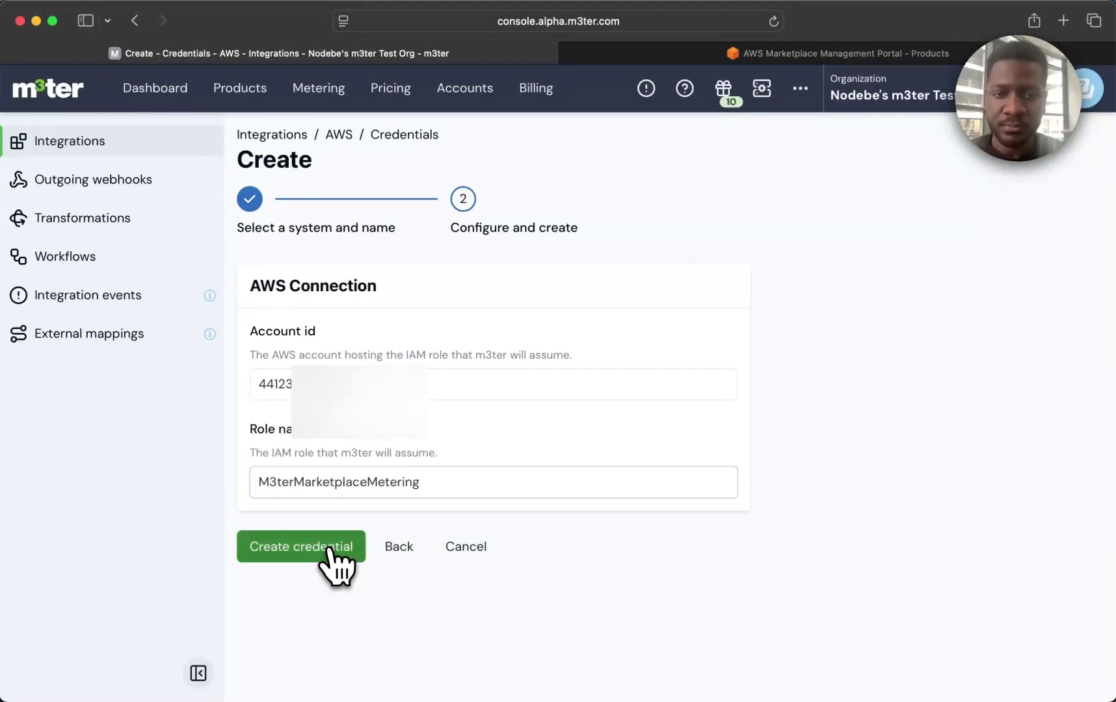
click(330, 550)
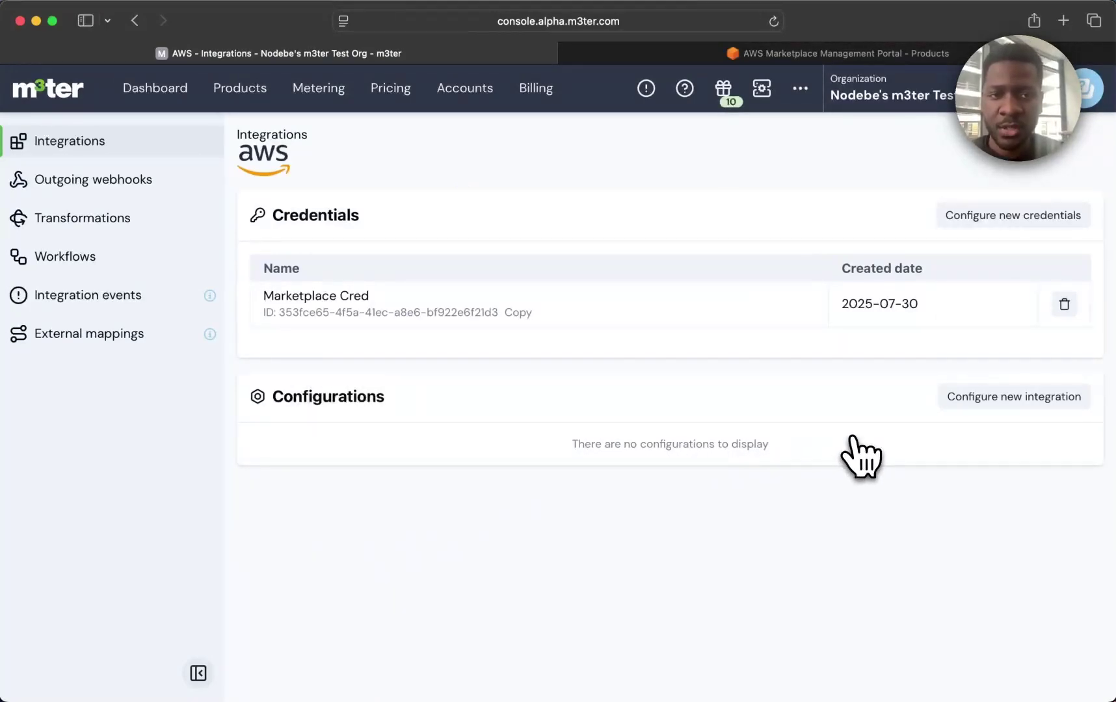
Start a bill integration named 'AggregationSplit Config' limited to Demo Aggregation Split Account.
click(965, 402)
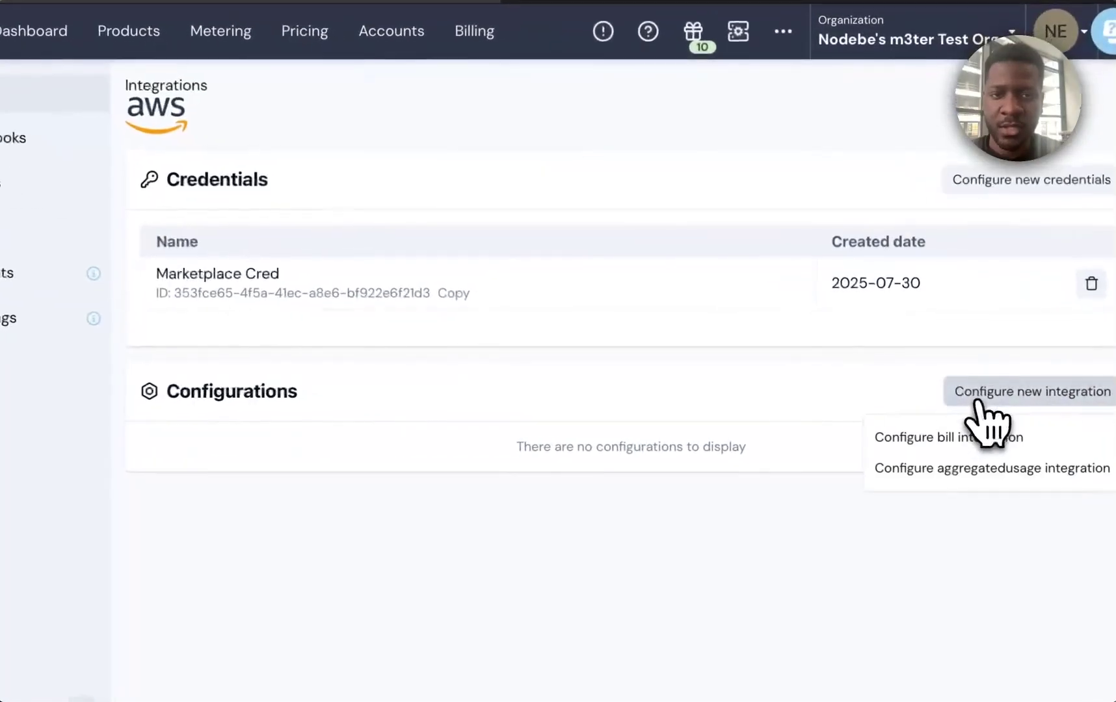
click(978, 440)
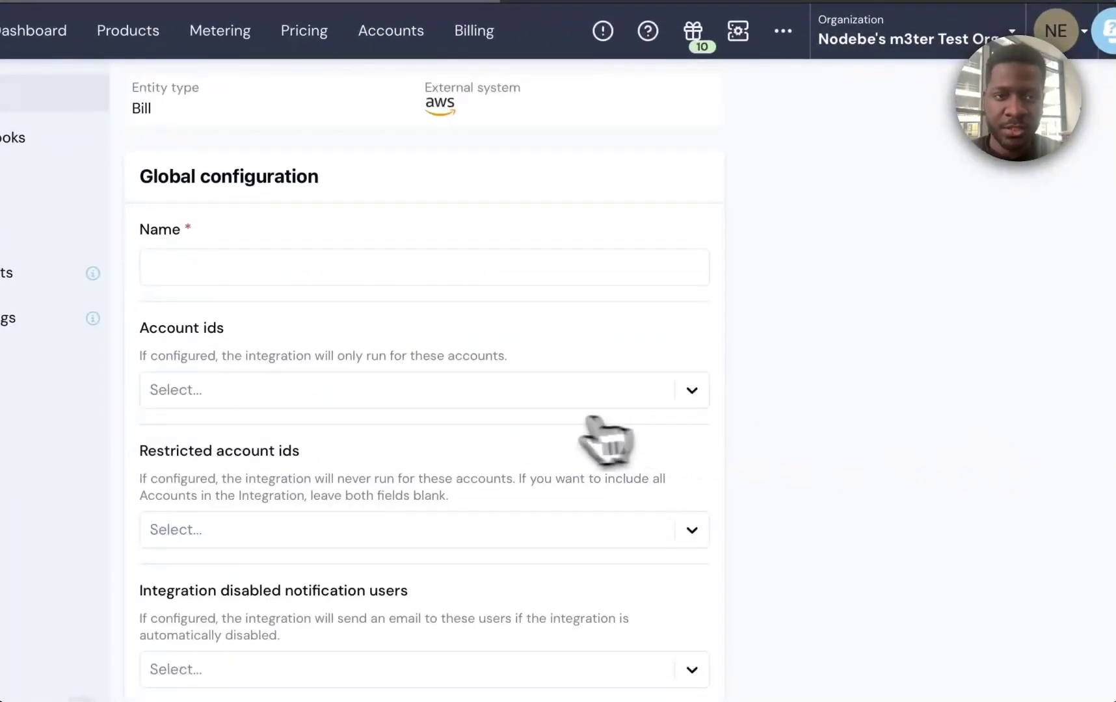
click(400, 271)
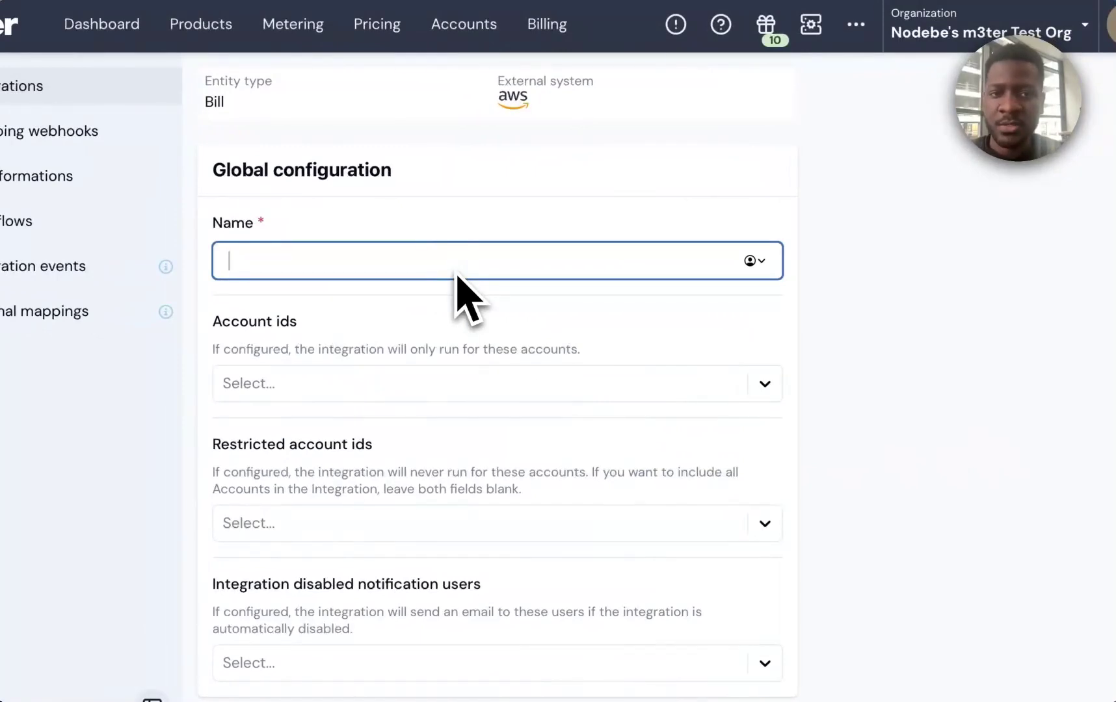
text(AggregationSplit Config)
click(491, 315)
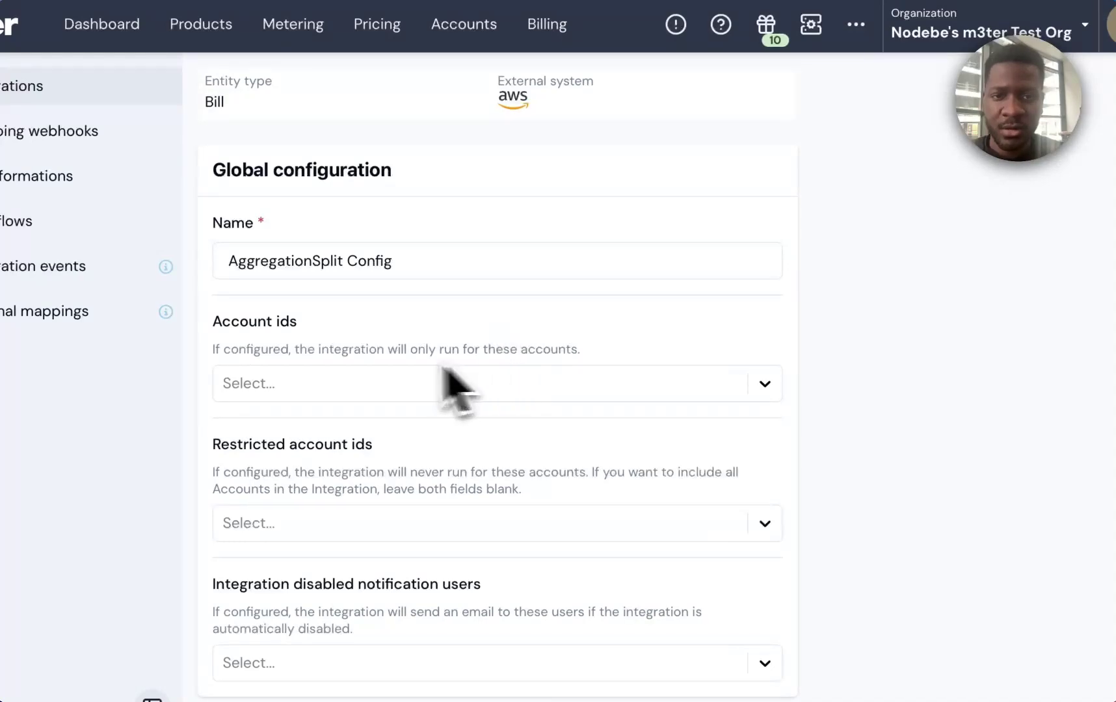
click(382, 398)
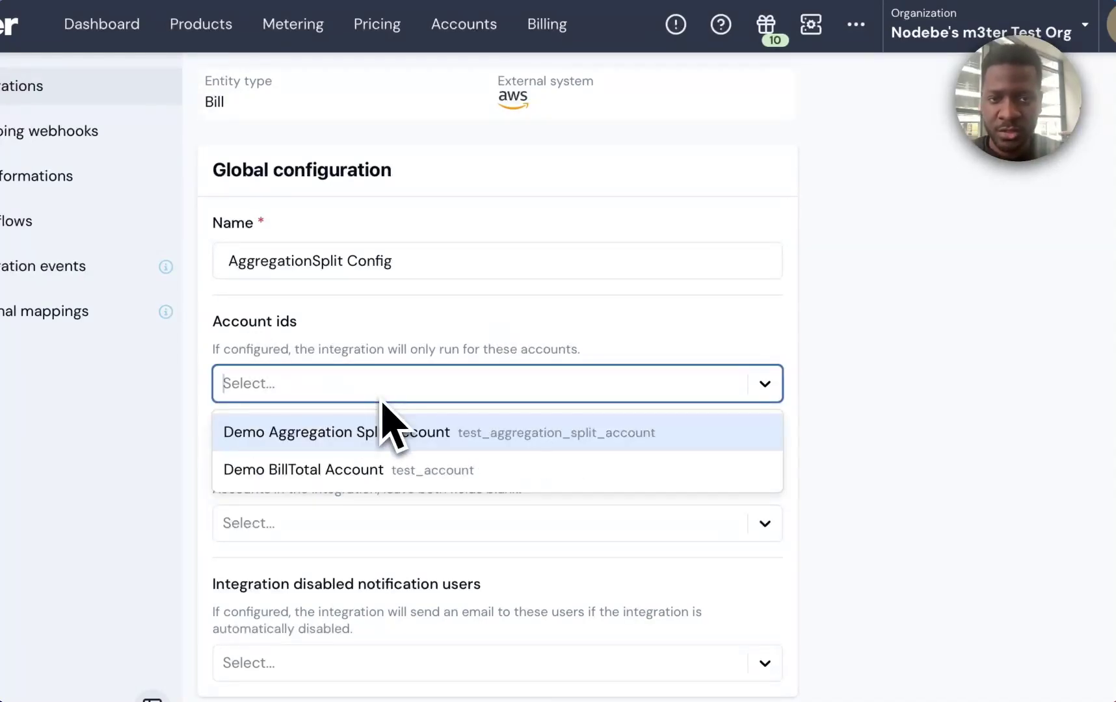
click(419, 442)
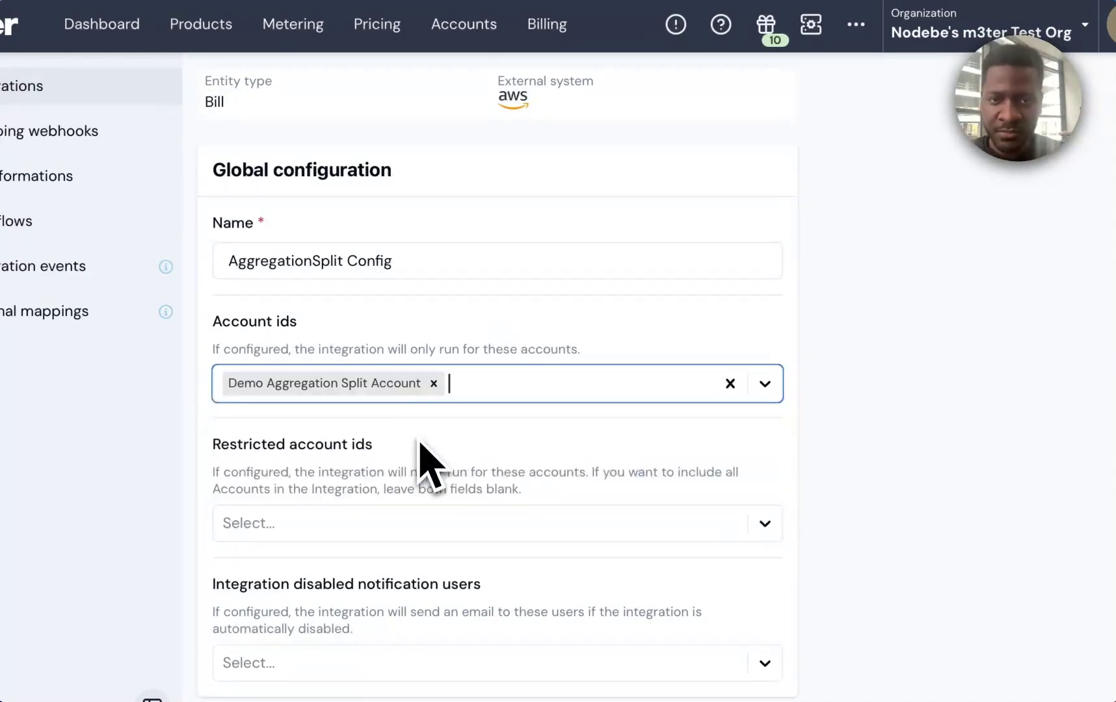
Set usage line items to split as Item per aggregation and create the integration.
scroll(804, 552, down, 10)
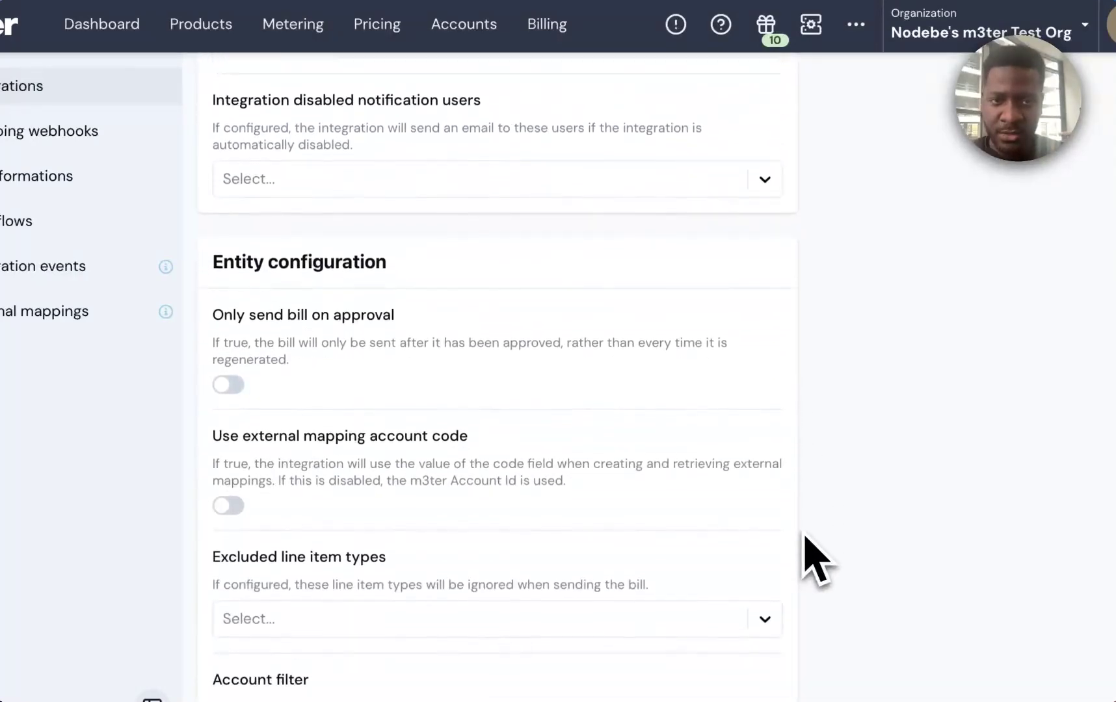
scroll(804, 537, down, 8)
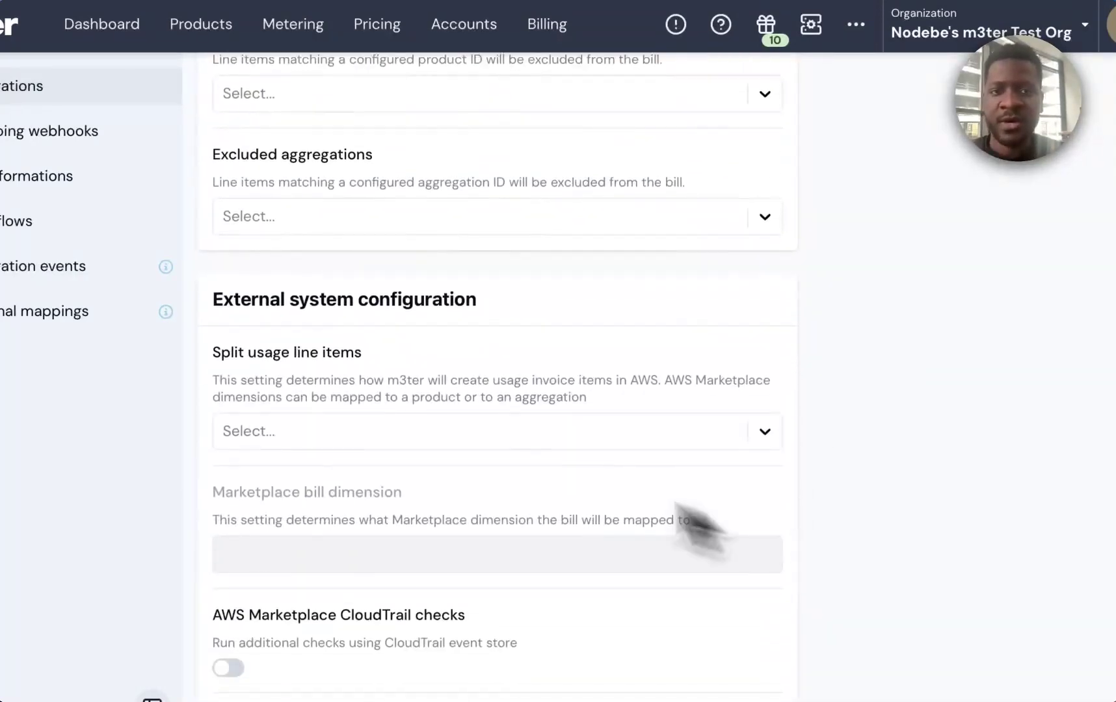
drag(220, 356, 383, 373)
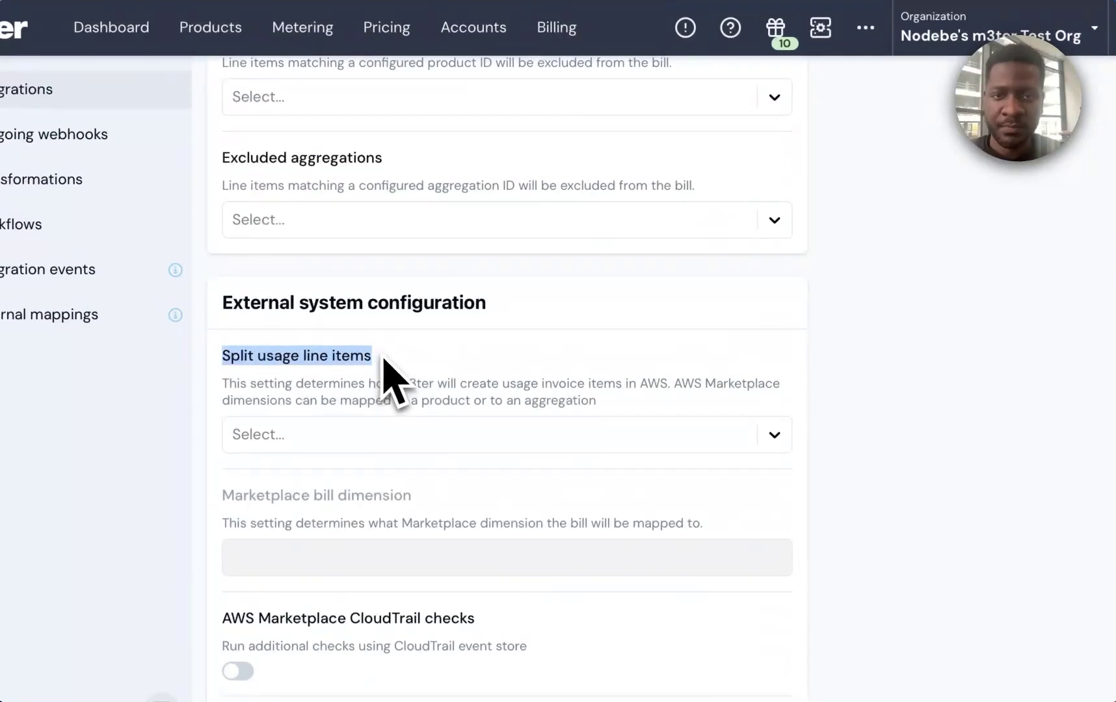
click(775, 436)
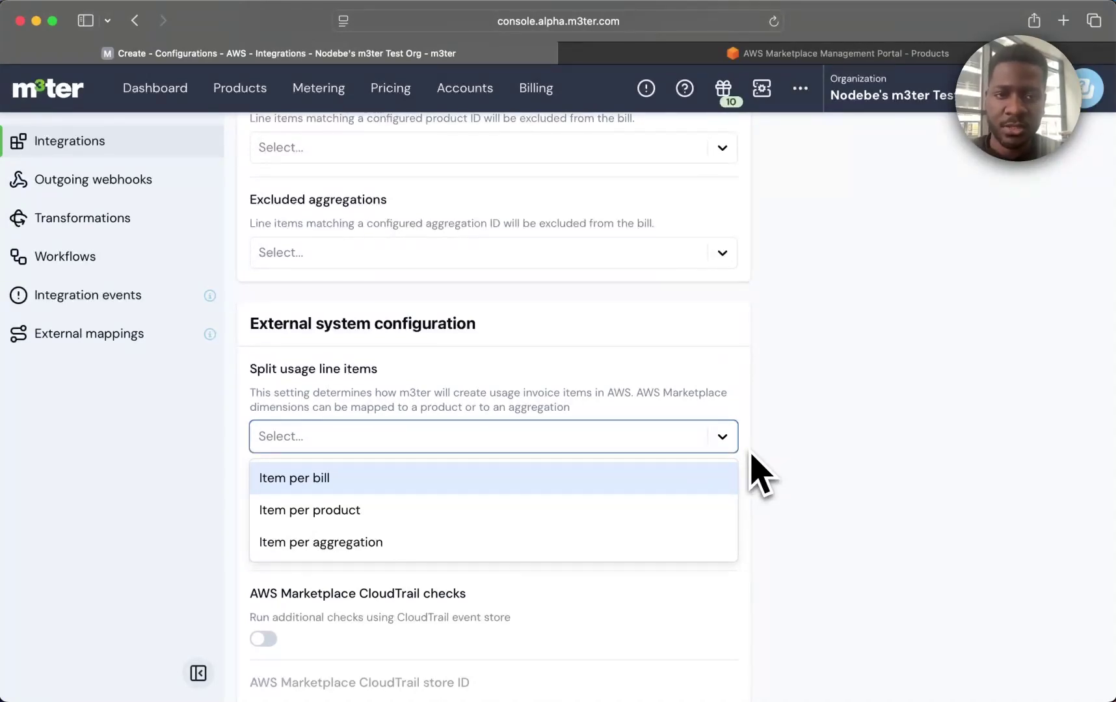
click(641, 548)
scroll(764, 546, down, 5)
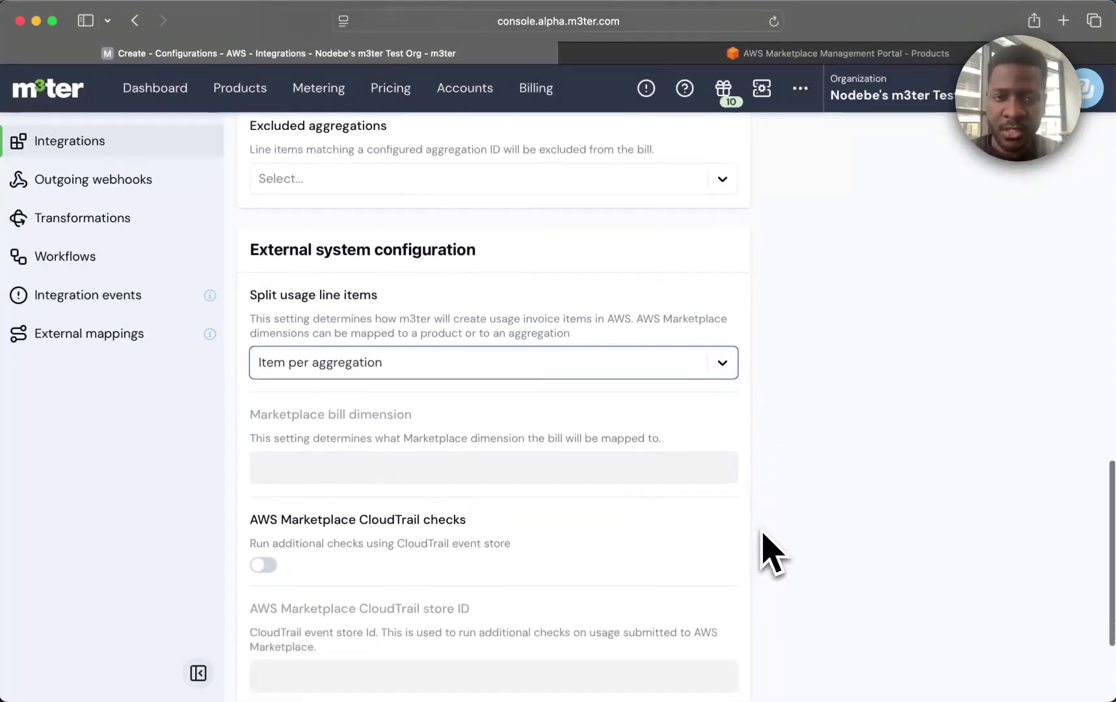
click(340, 677)
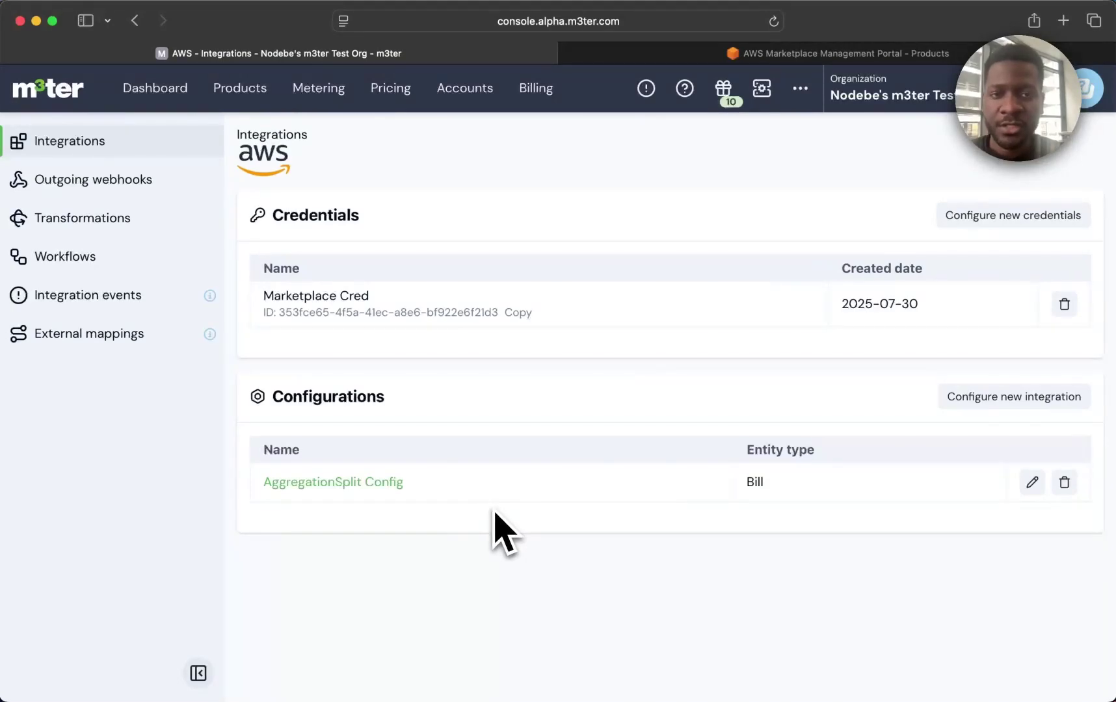
Connect the Marketplace Cred credential to AggregationSplit Config.
click(367, 483)
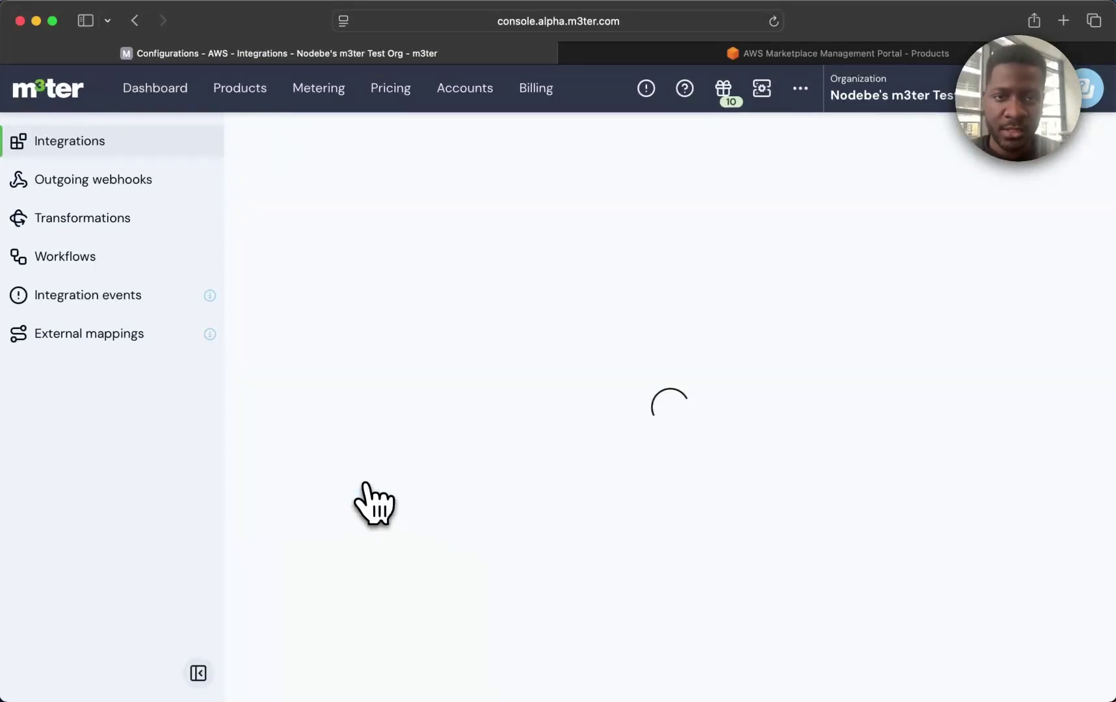
click(319, 426)
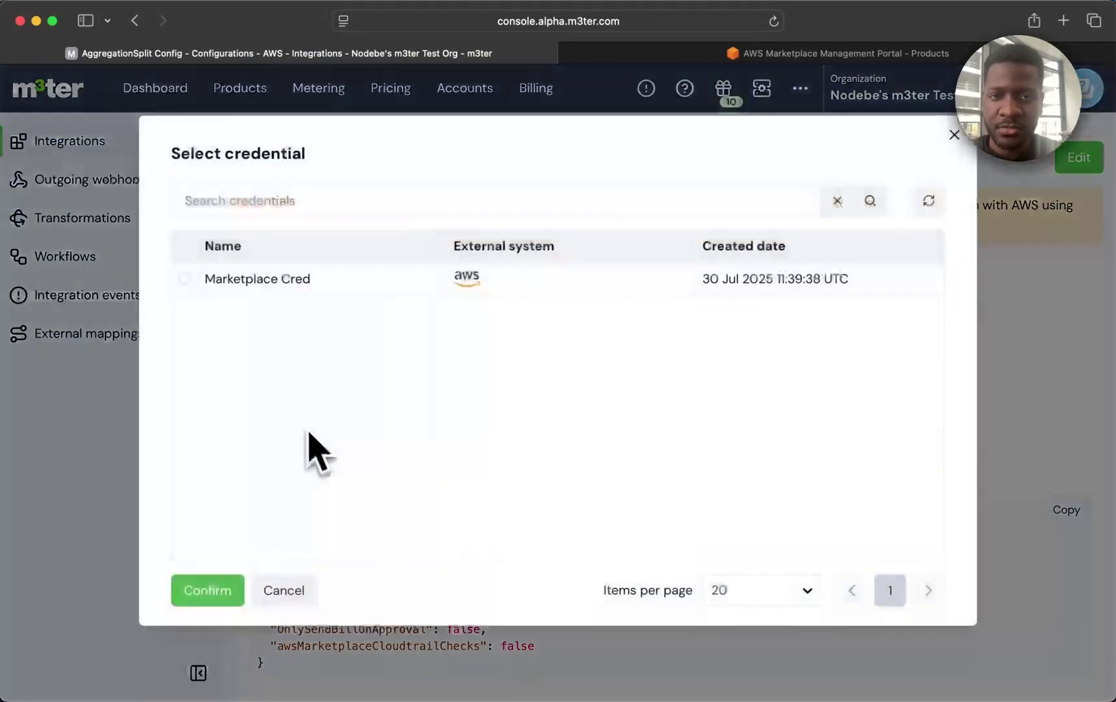
click(185, 281)
click(209, 591)
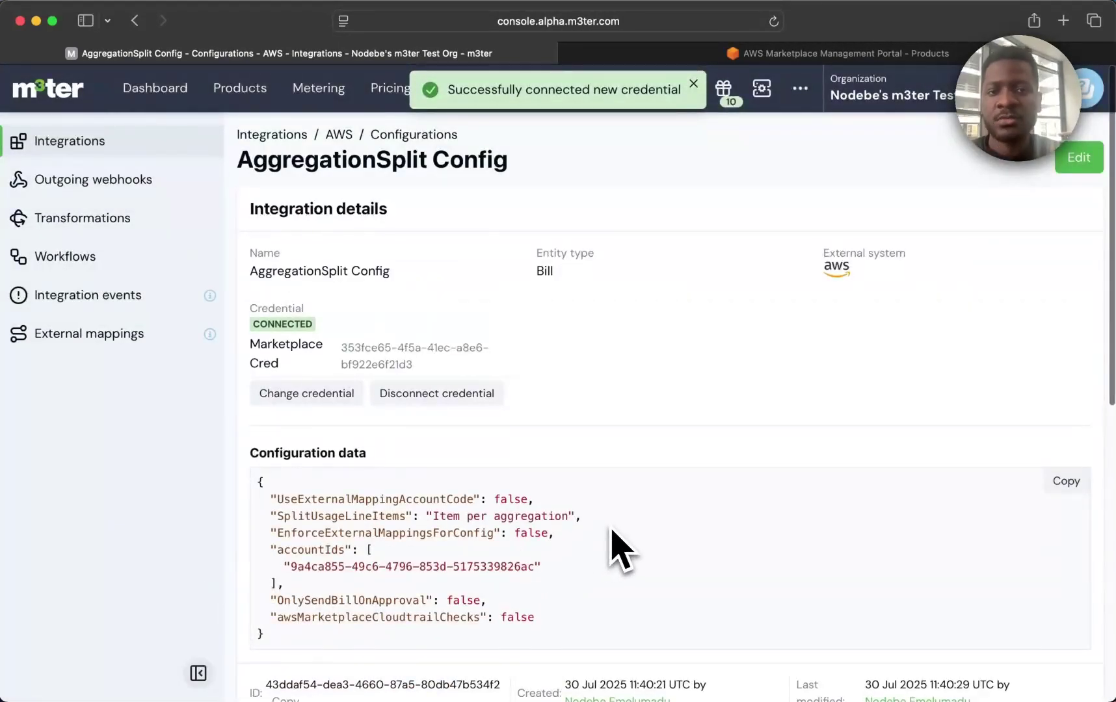
Check the Item per aggregation setting, then go to the External mappings page.
drag(431, 516, 574, 515)
click(653, 537)
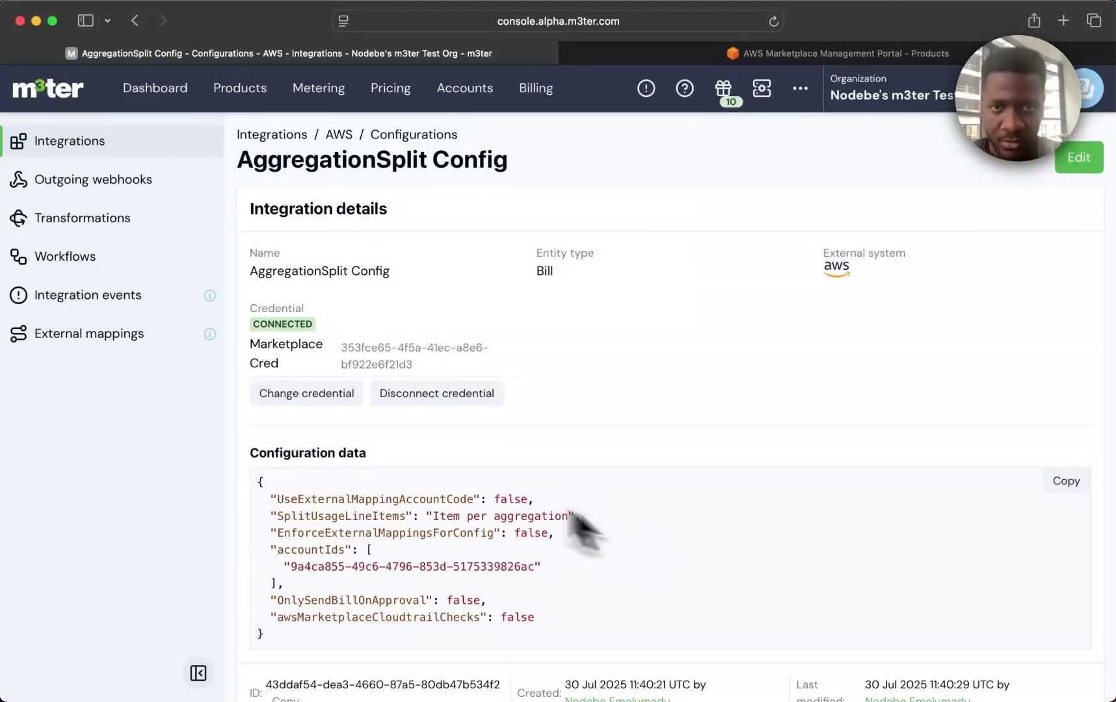
click(170, 345)
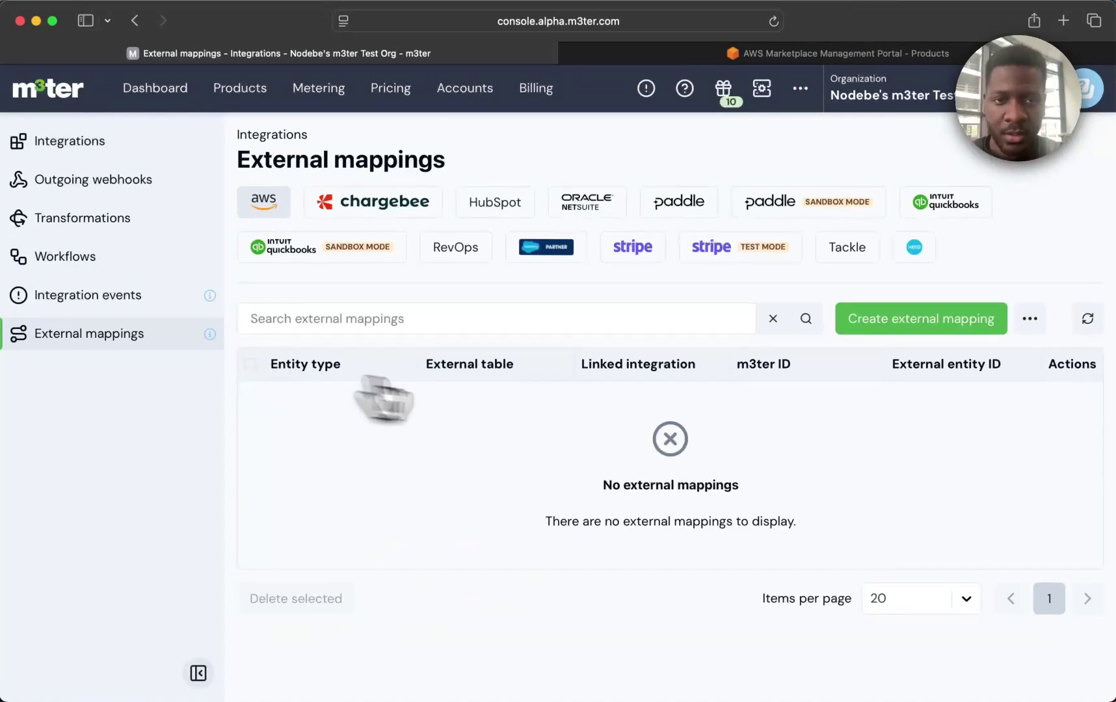
Map Compute Aggregation to the AWS Marketplace Compute dimension.
click(853, 319)
click(708, 456)
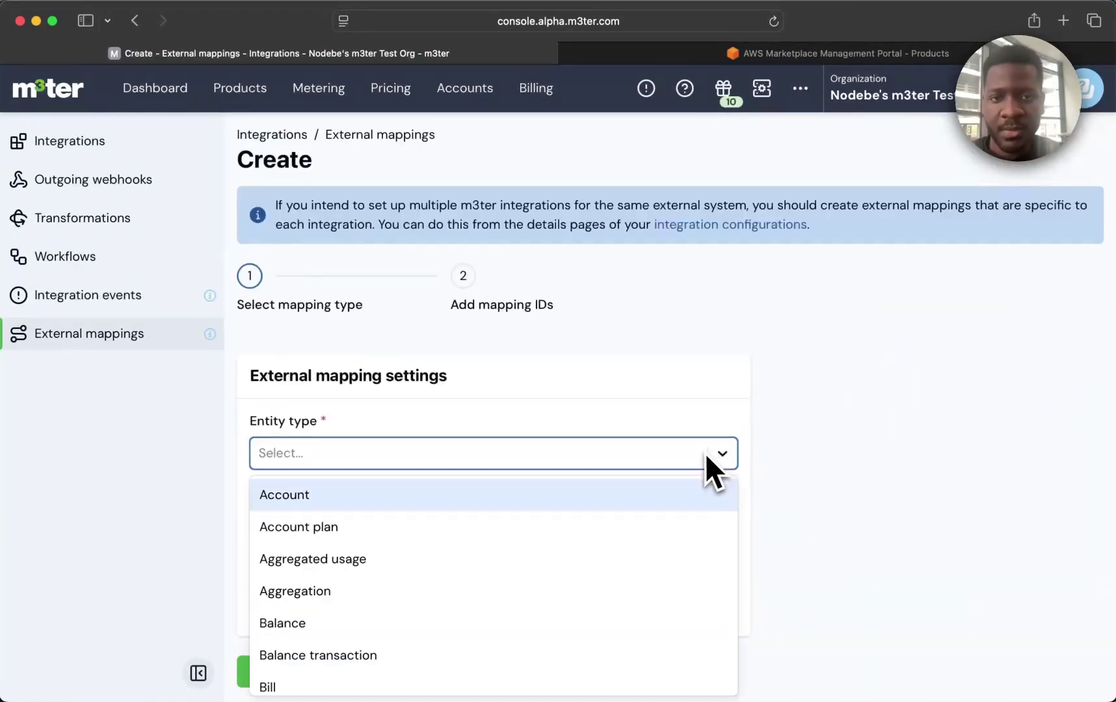
click(550, 596)
click(385, 617)
click(349, 679)
click(270, 670)
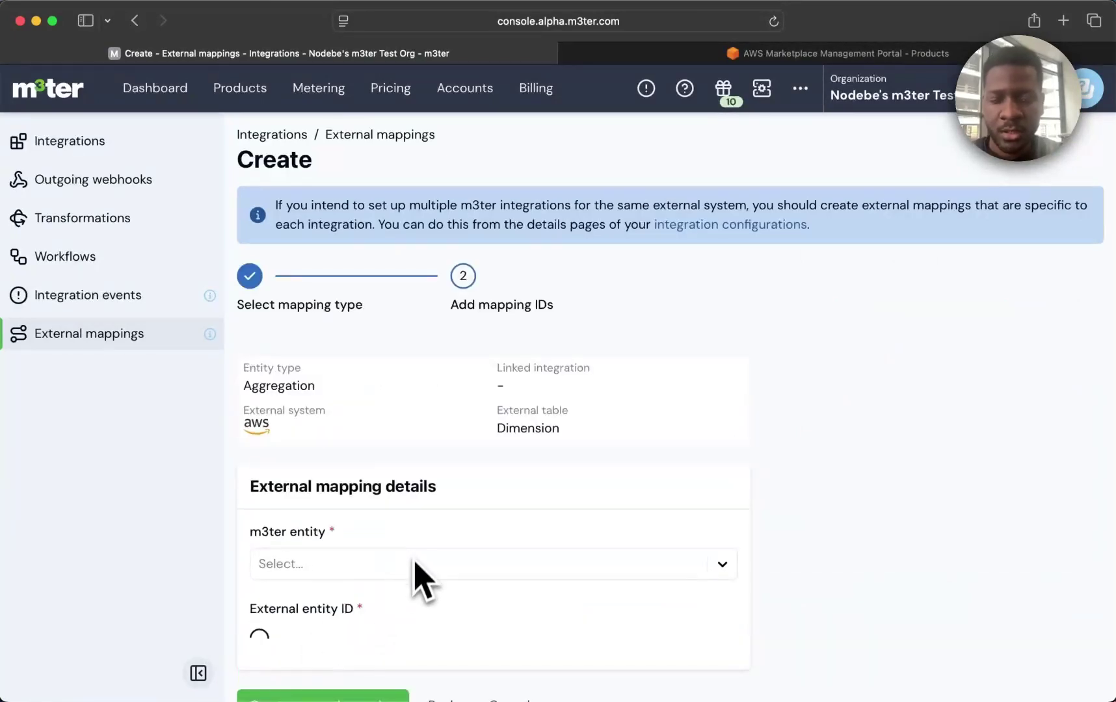
click(415, 571)
click(492, 644)
click(485, 617)
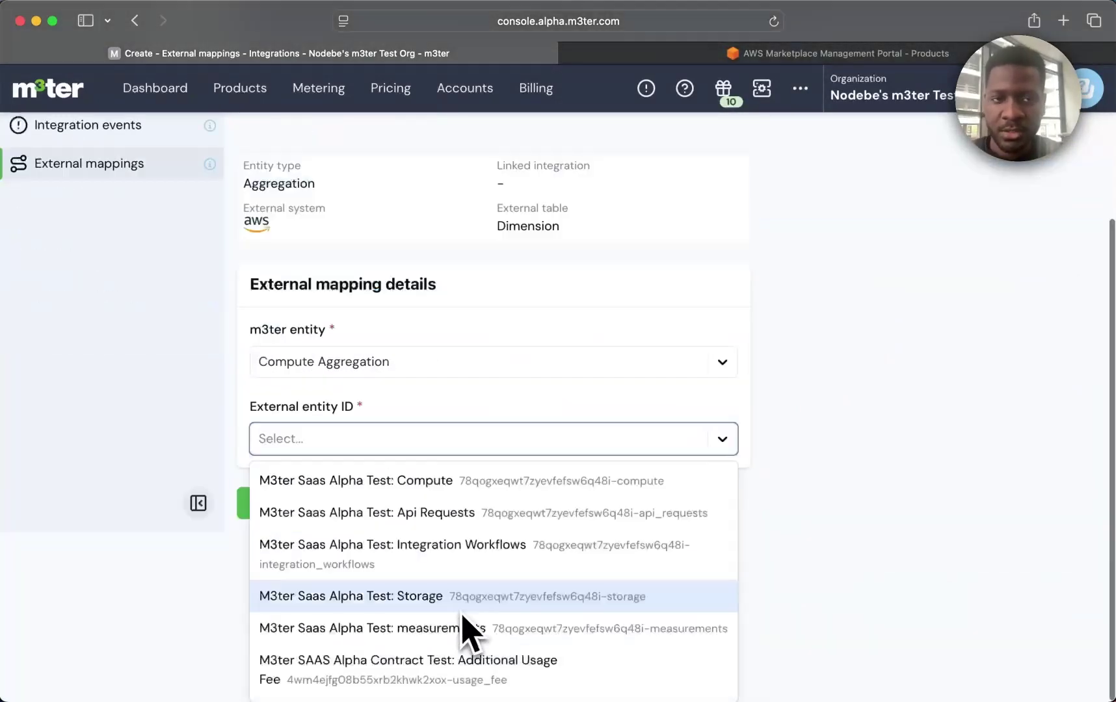
click(390, 478)
click(323, 679)
Map Storage Aggregation to the AWS Marketplace Storage dimension.
click(920, 319)
click(452, 454)
click(417, 591)
click(366, 607)
click(354, 681)
click(266, 671)
click(465, 567)
click(320, 670)
click(468, 637)
click(390, 595)
click(286, 673)
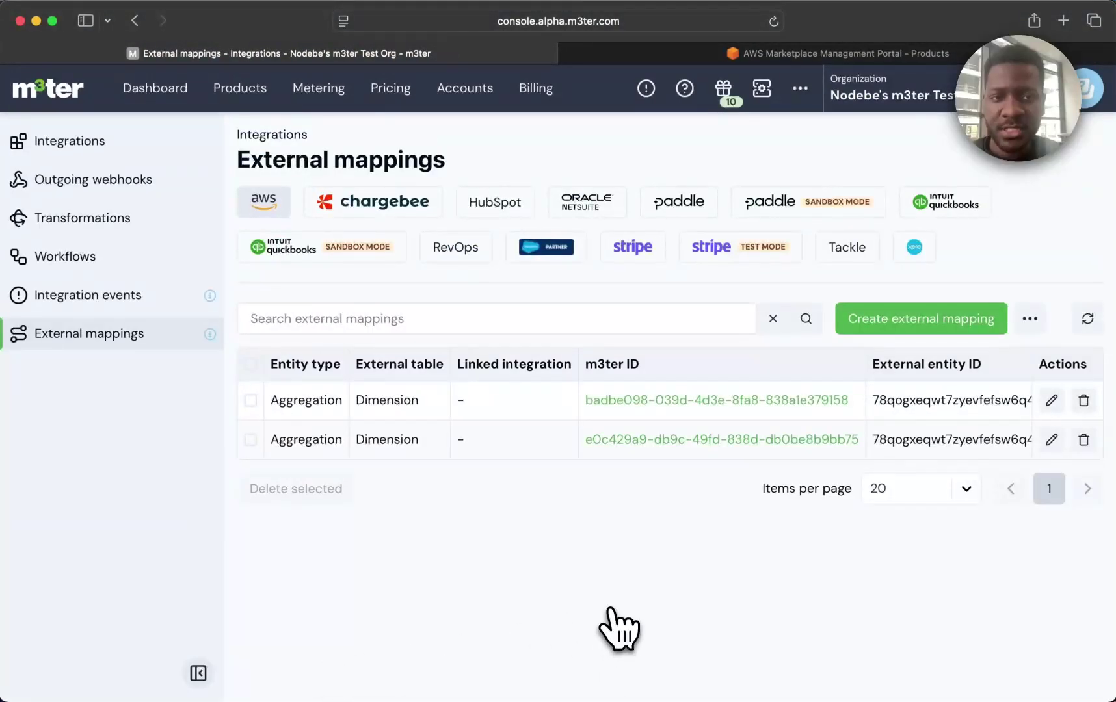
Create an Account-to-Customer mapping linking Demo Aggregation Split Account to the pasted AWS customer ID.
click(872, 329)
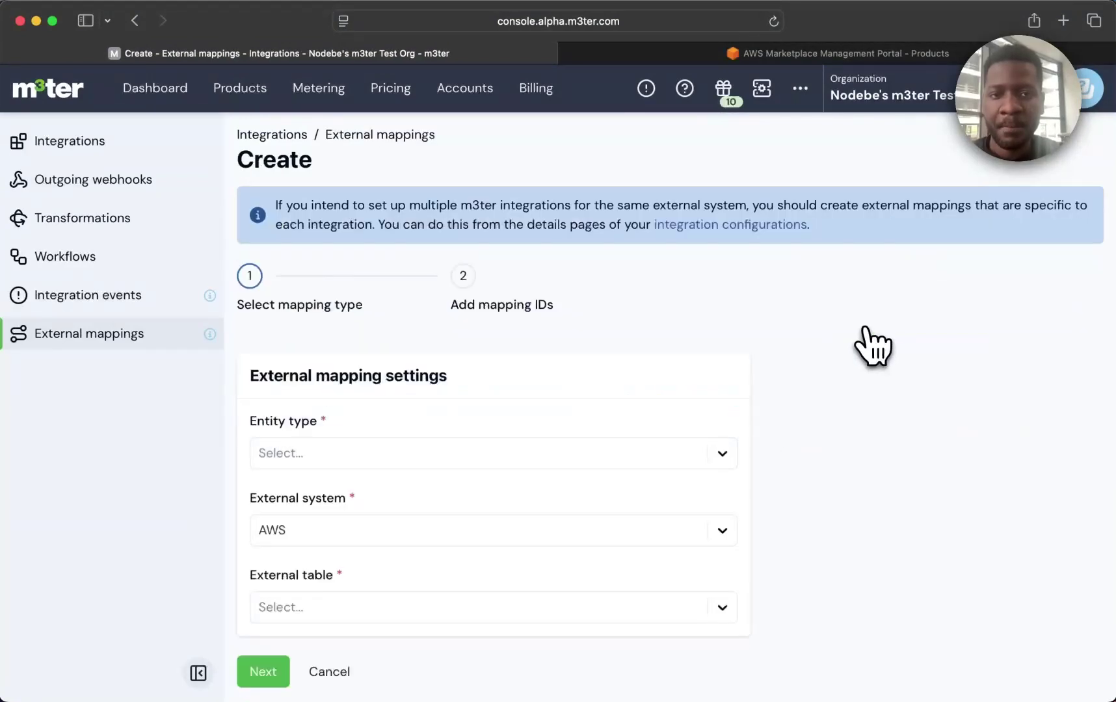
click(649, 463)
click(615, 493)
click(502, 609)
click(424, 663)
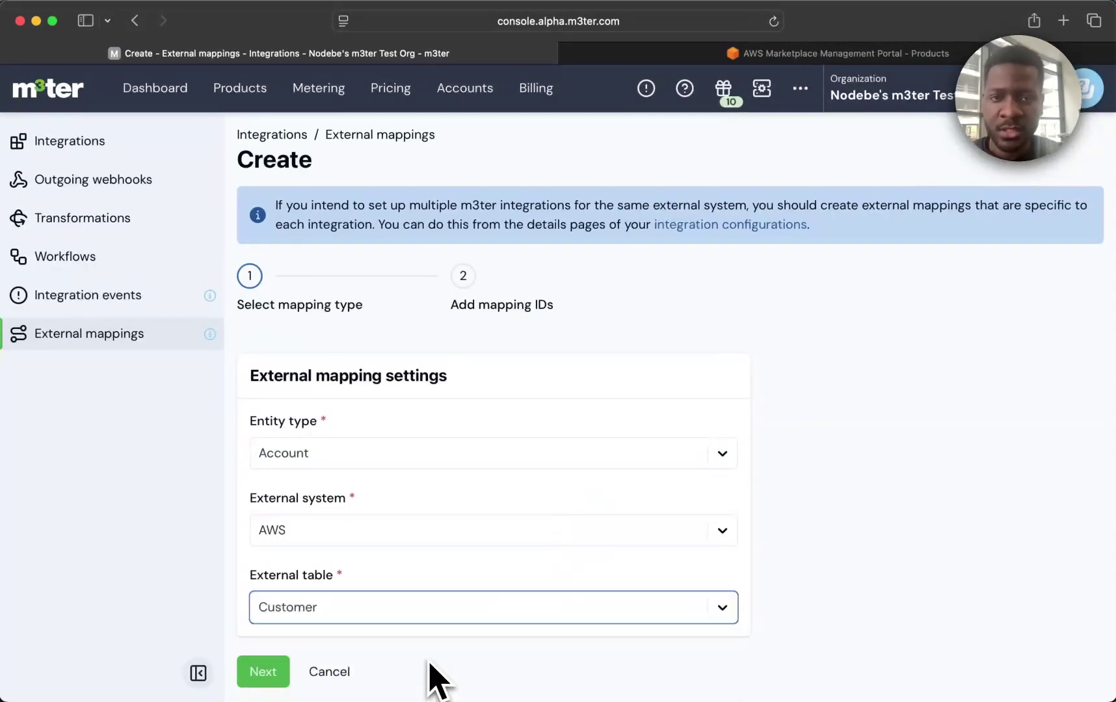
click(286, 676)
click(389, 577)
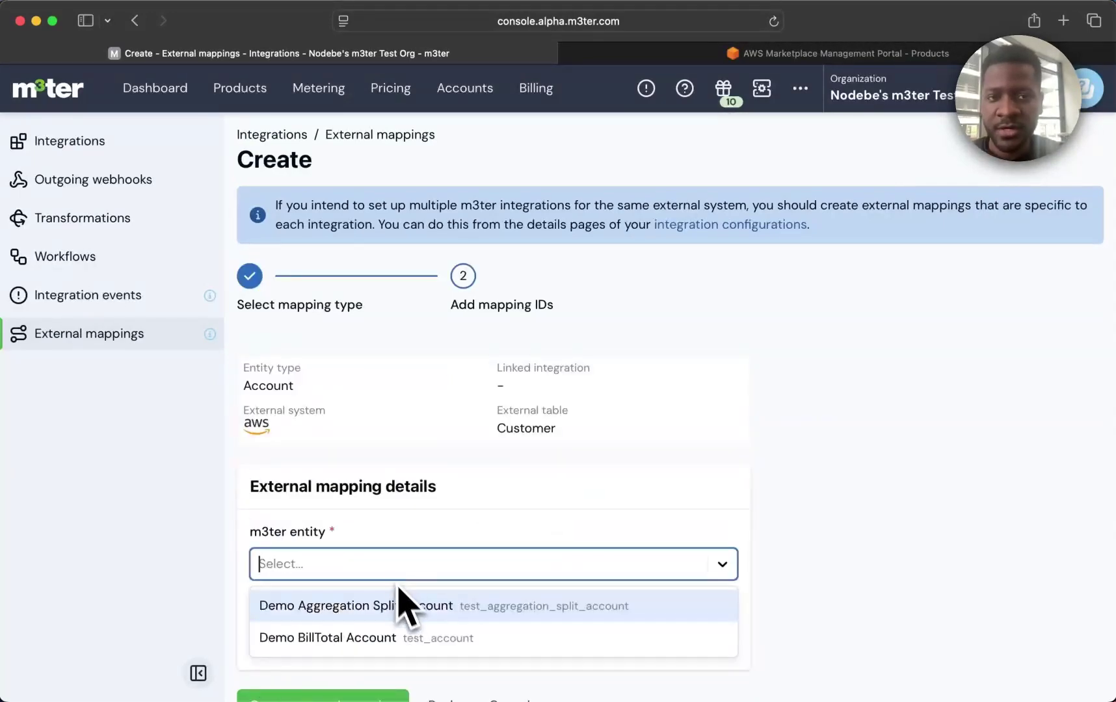
click(406, 607)
click(387, 645)
text(NYFBCQsaBmy)
click(331, 694)
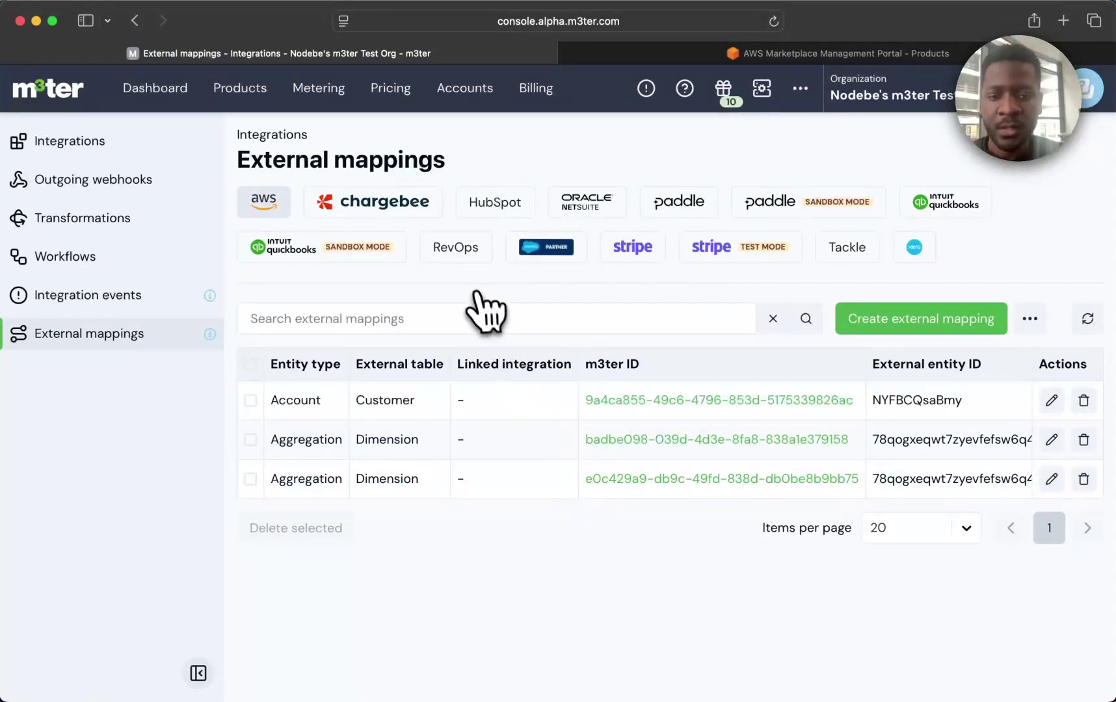
Reopen Demo Aggregation Split Account's bill INV-d48c from the Dashboard.
click(168, 94)
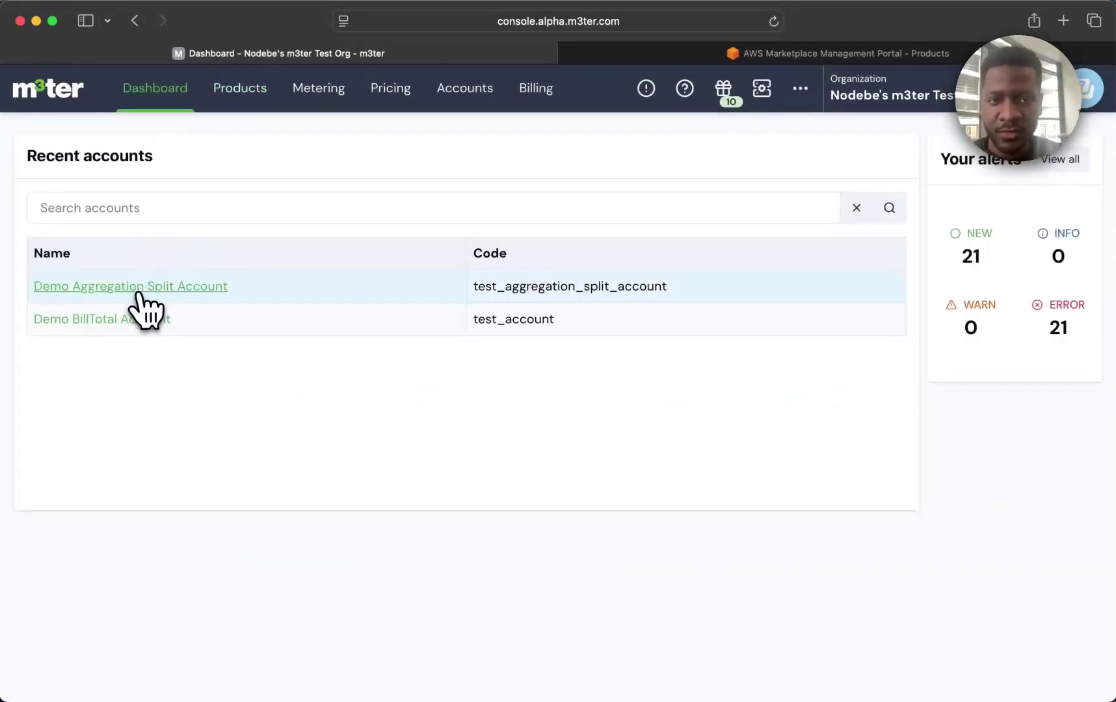
click(138, 288)
click(296, 374)
scroll(643, 428, down, 5)
scroll(647, 428, up, 5)
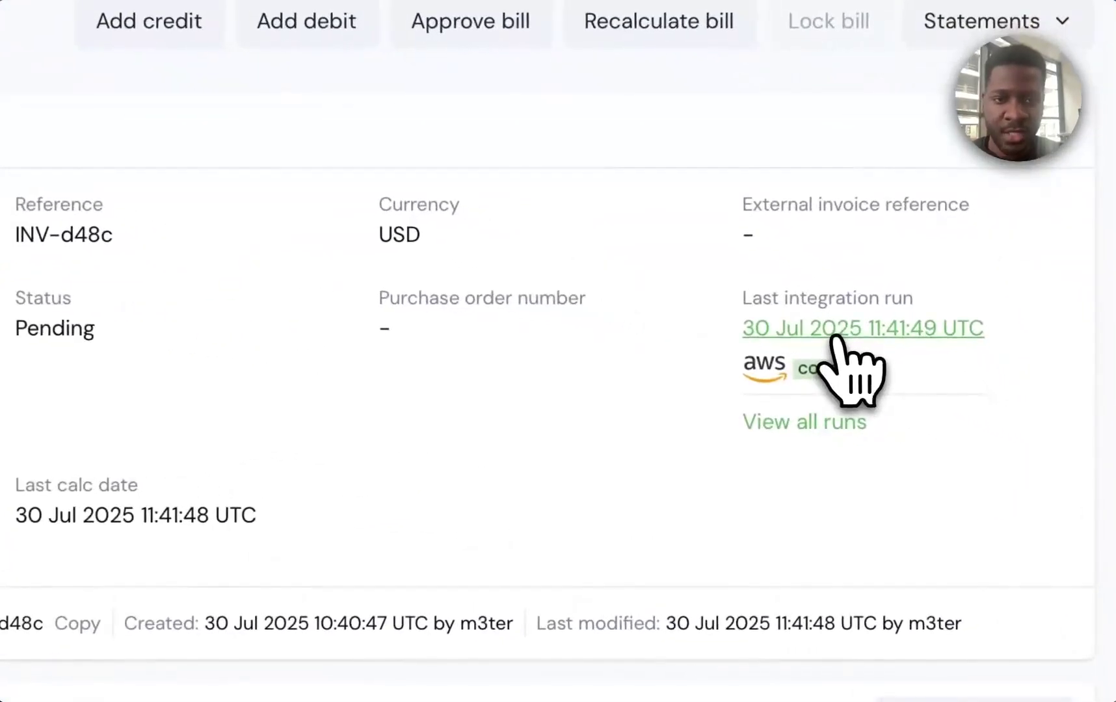
Inspect the bill's last integration run log for the compute and storage usage sent.
click(952, 387)
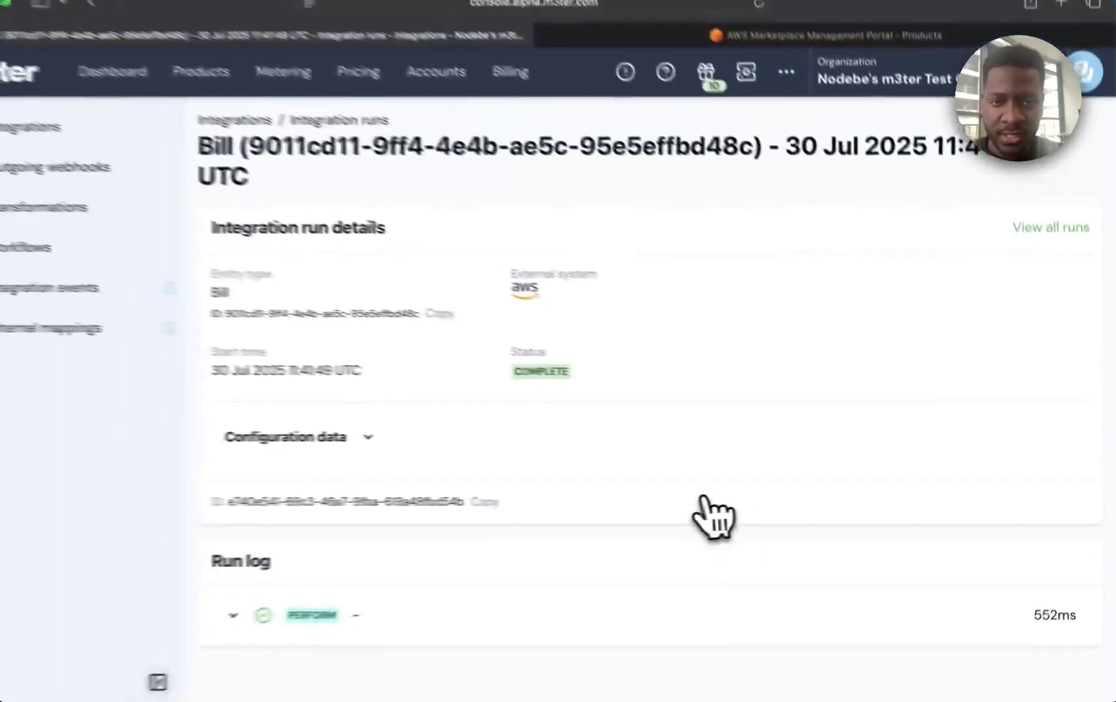
click(624, 617)
scroll(585, 635, down, 4)
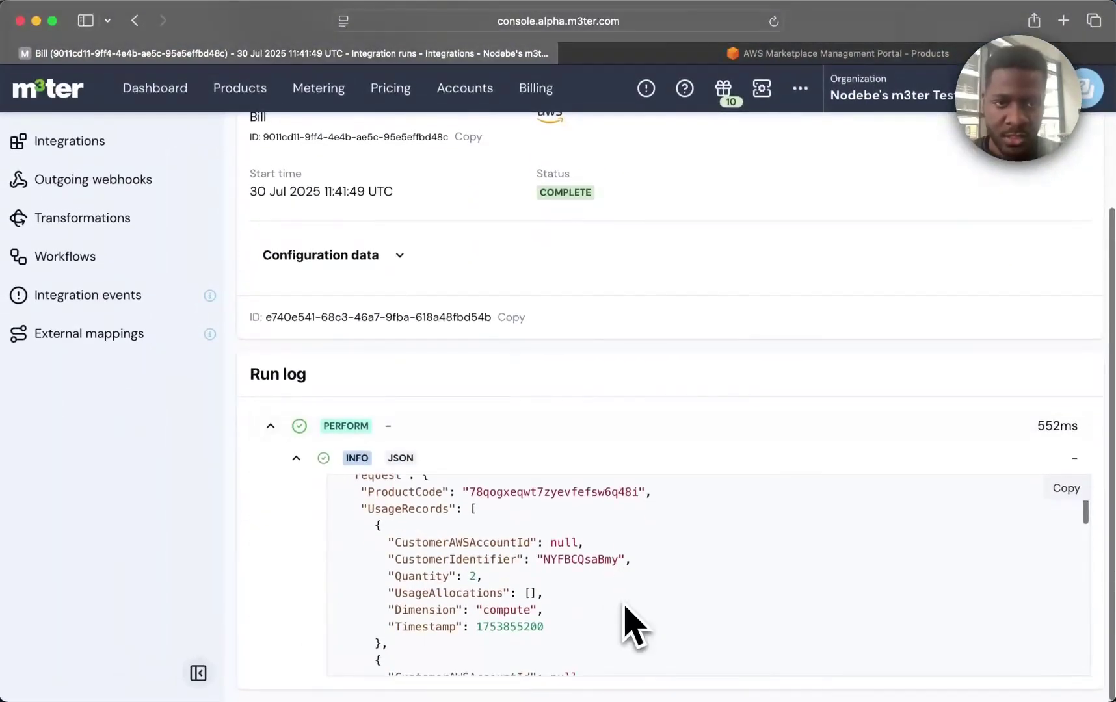
scroll(626, 623, down, 3)
scroll(558, 582, up, 1)
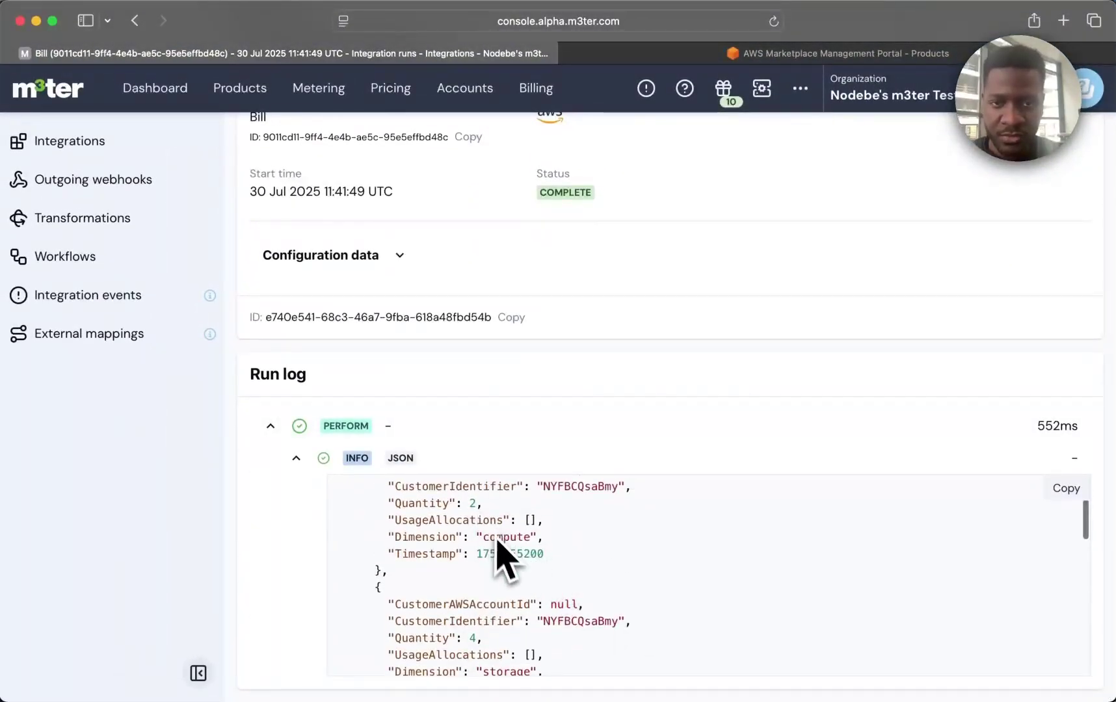
scroll(488, 551, down, 4)
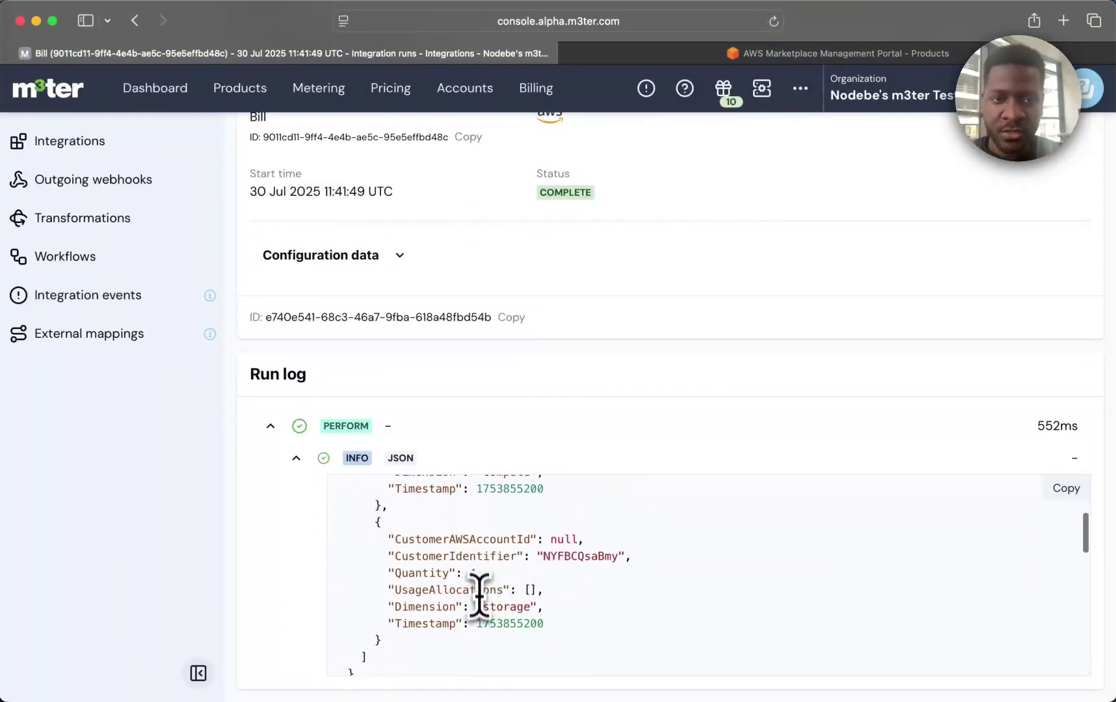
drag(478, 608, 532, 608)
click(620, 610)
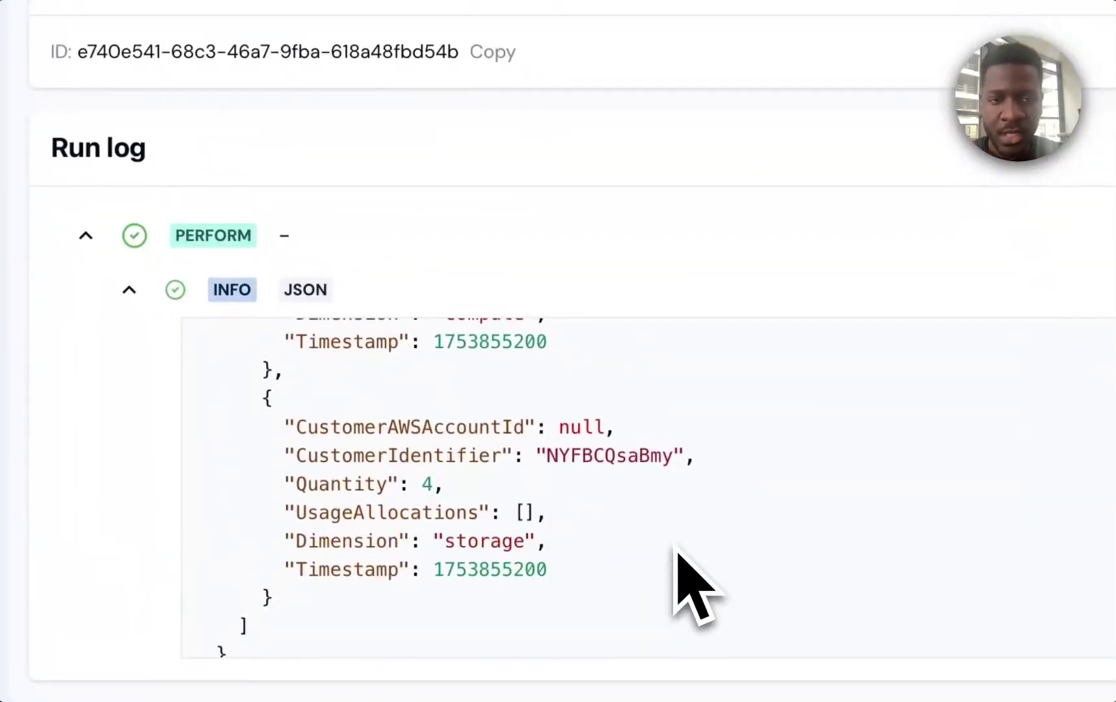
scroll(689, 595, up, 10)
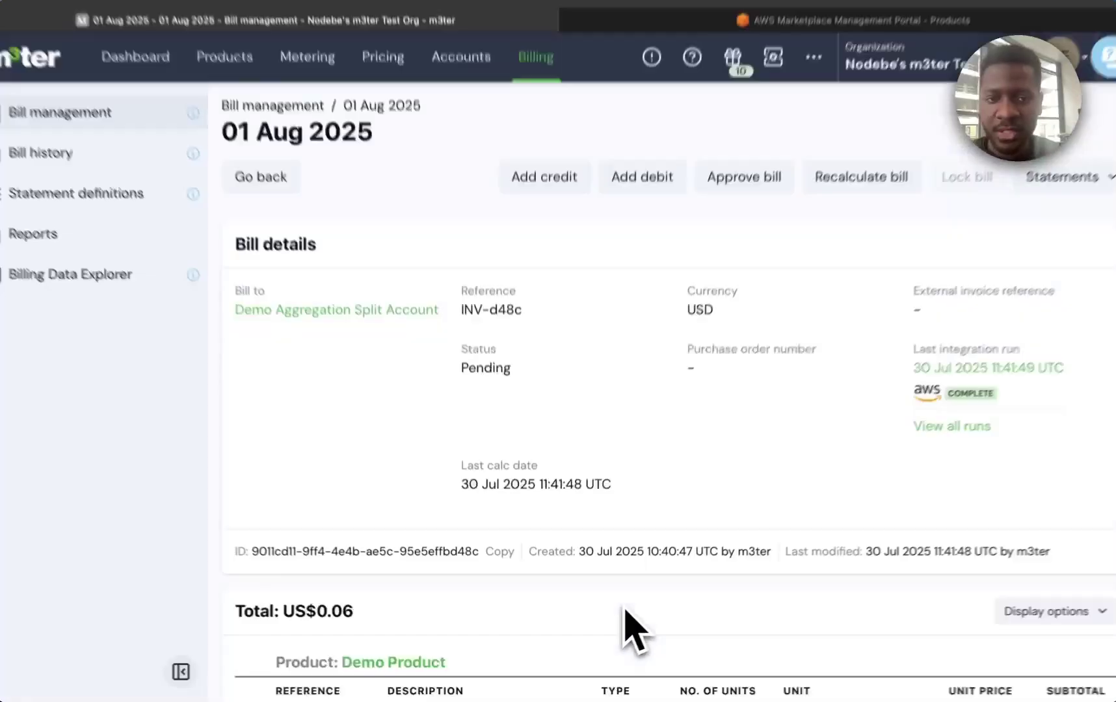
scroll(627, 629, down, 6)
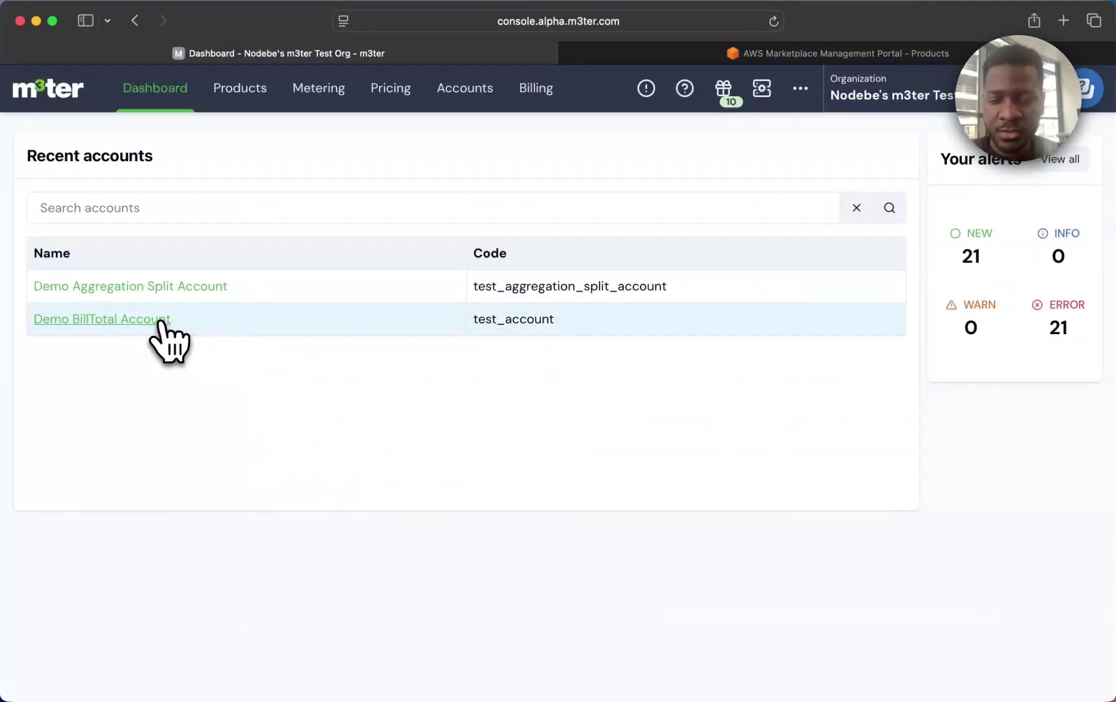
Open Demo BillTotal Account's bill INV-3b88 and scroll to its US$0.04 line items.
click(161, 321)
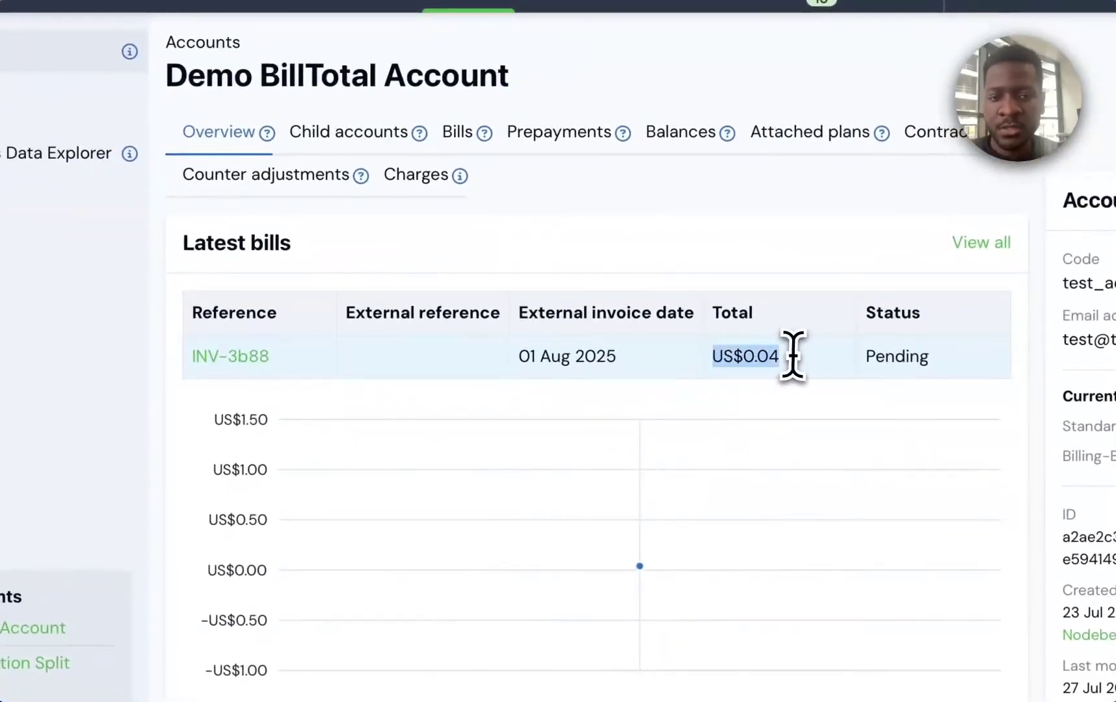
click(255, 362)
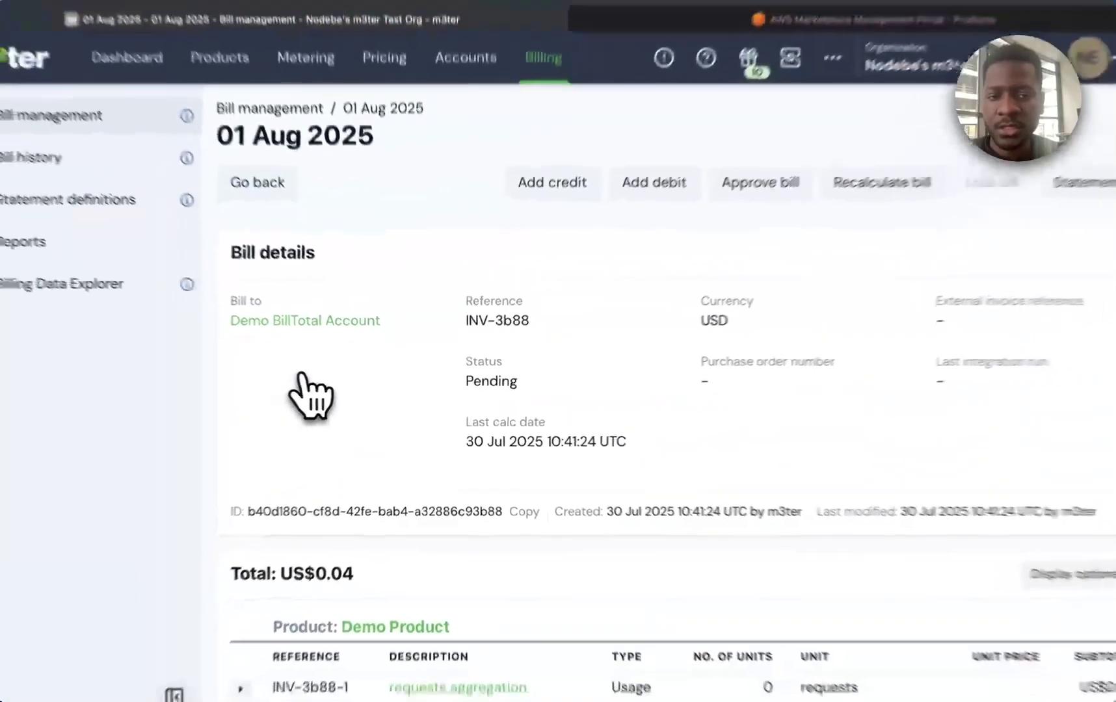
scroll(501, 390, down, 5)
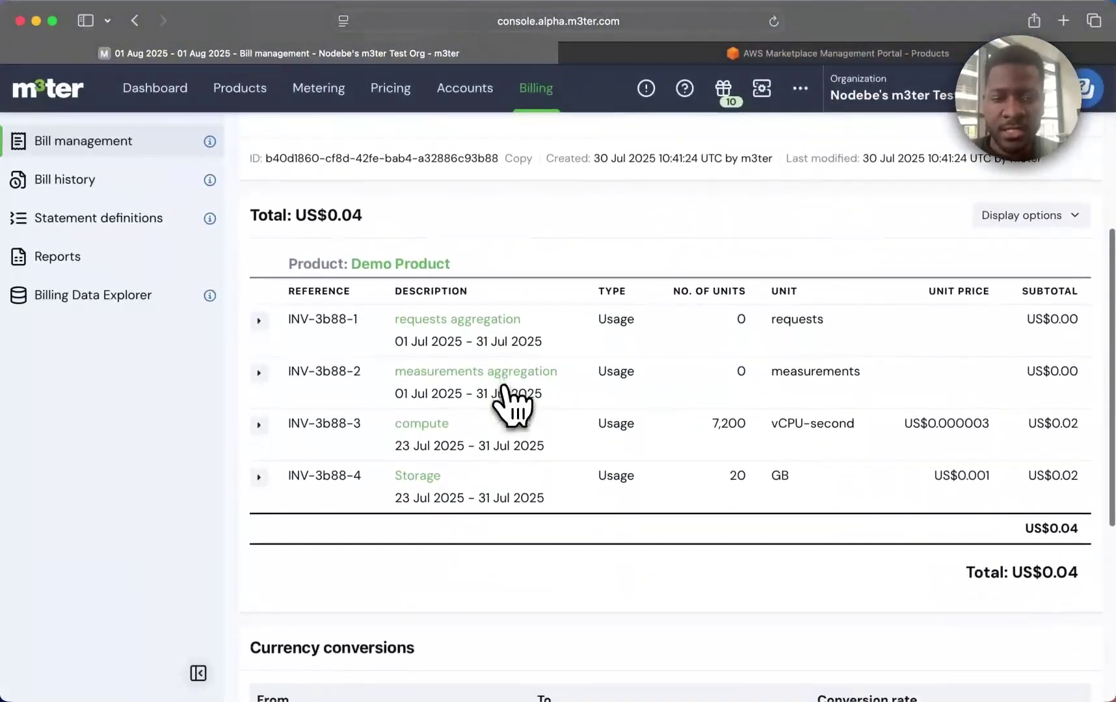
scroll(511, 403, down, 1)
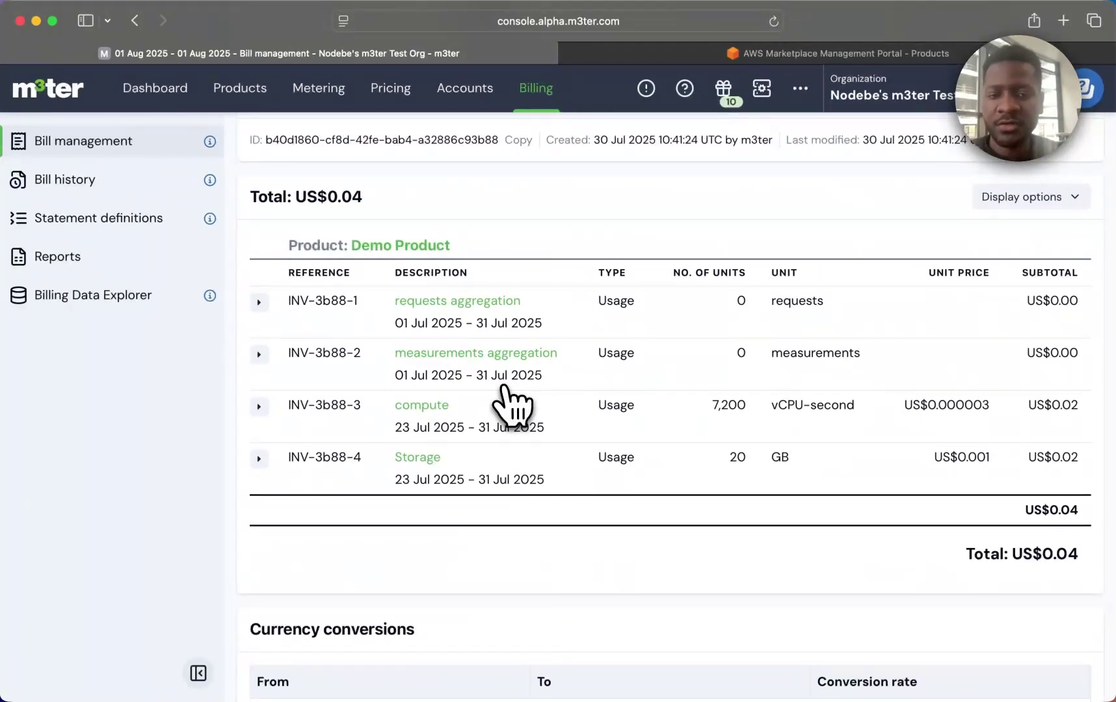
Start an AWS bill integration named 'BillTotal Config' limited to Demo BillTotal Account.
click(800, 89)
click(767, 159)
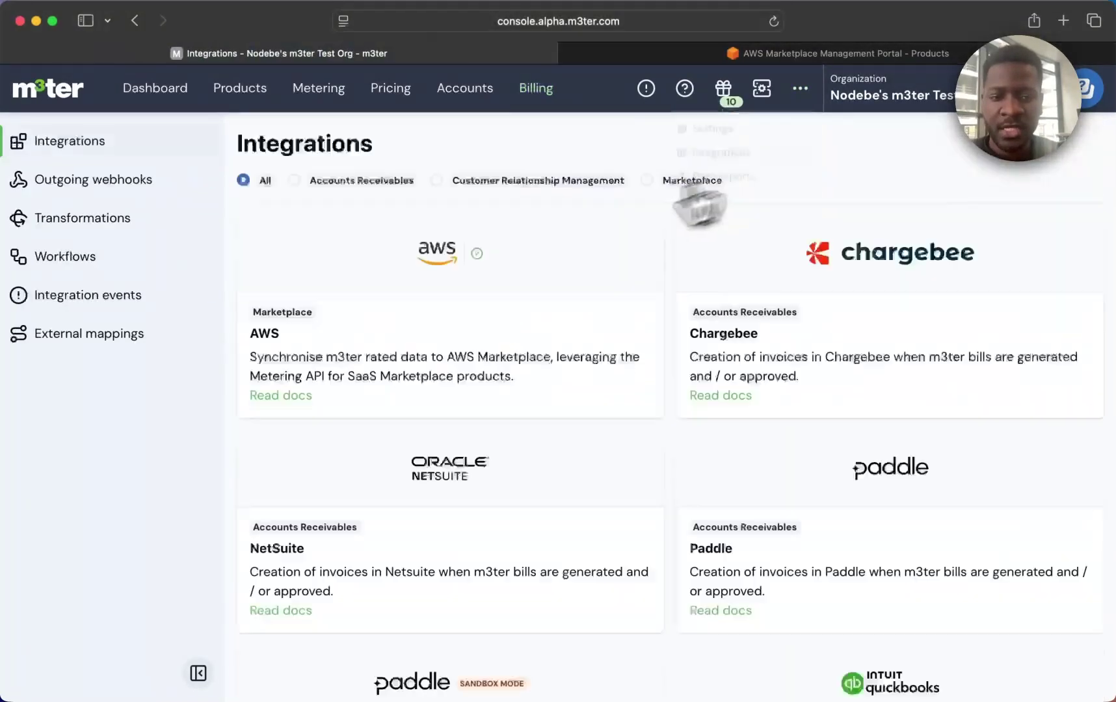
click(546, 246)
click(1038, 400)
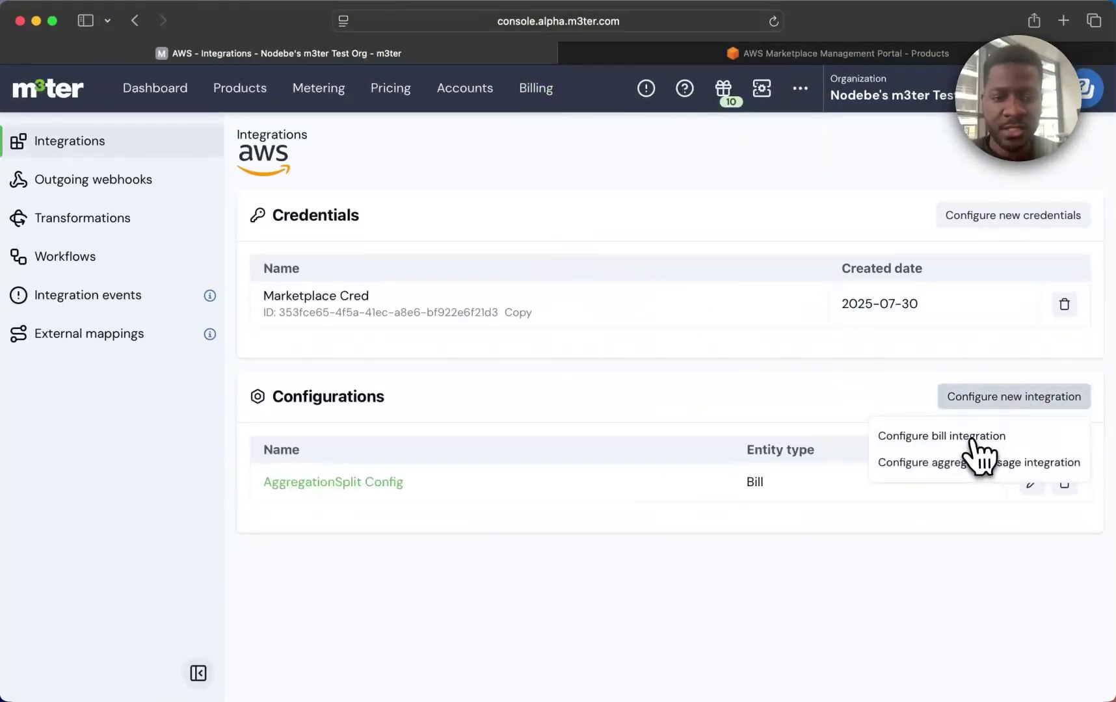
click(953, 437)
click(448, 348)
text(BillTotal Config)
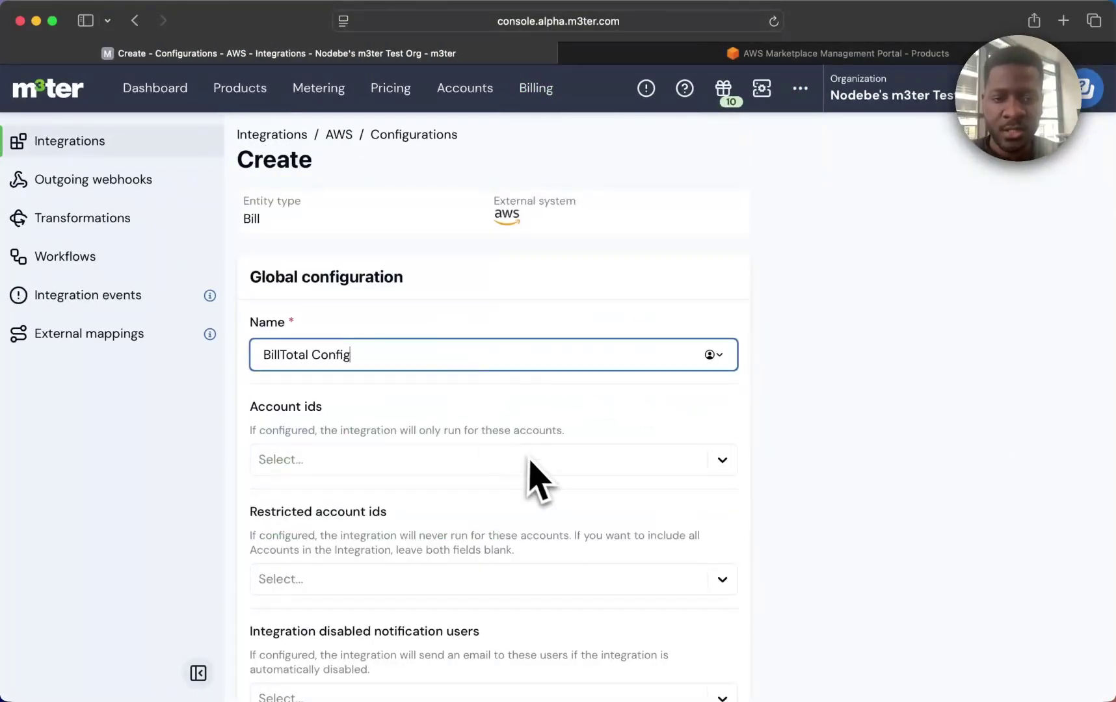
click(528, 461)
click(499, 534)
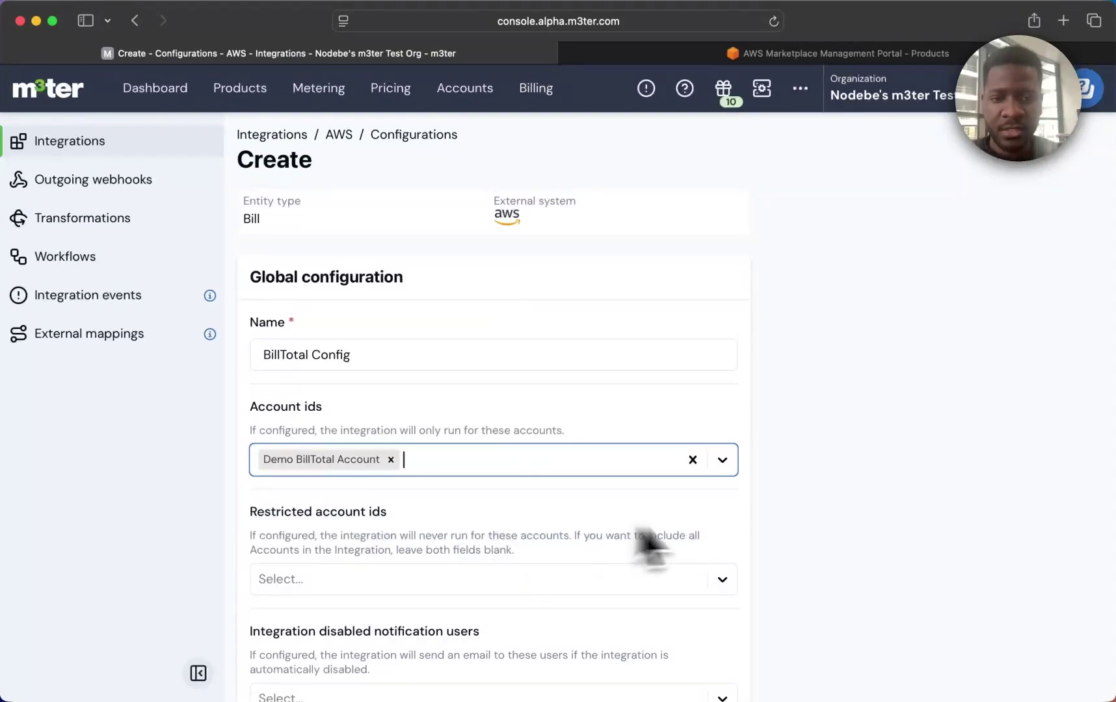
Set Item per bill, map the bill to Saas Product Total, and create the integration.
scroll(758, 543, down, 15)
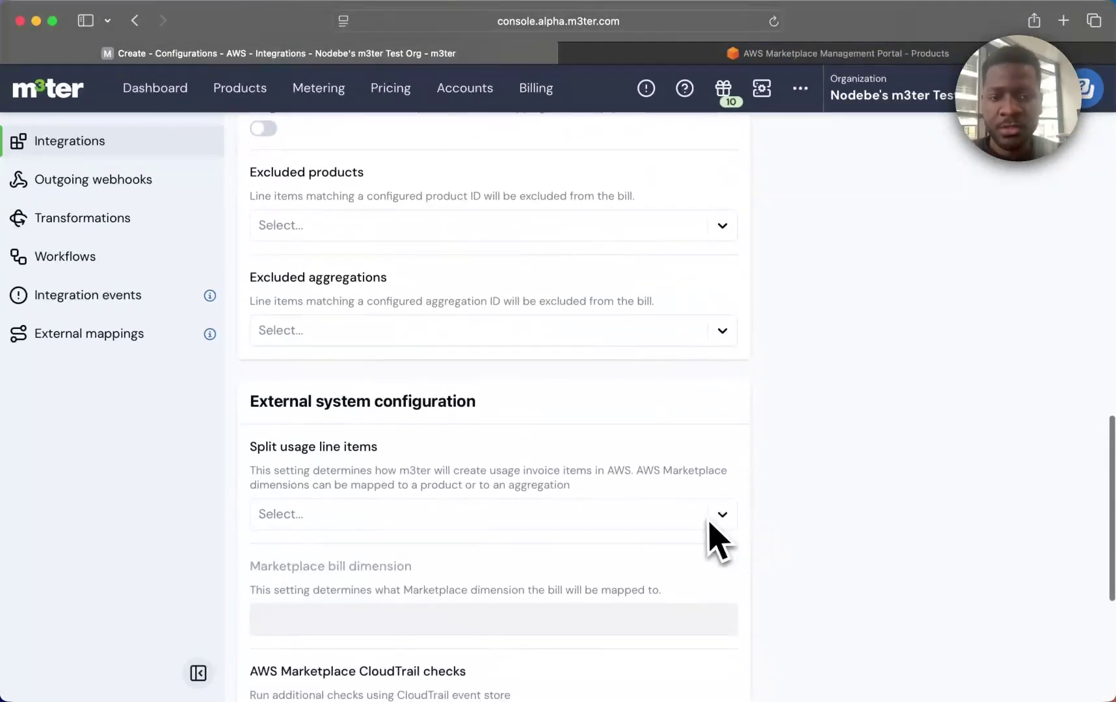
click(714, 520)
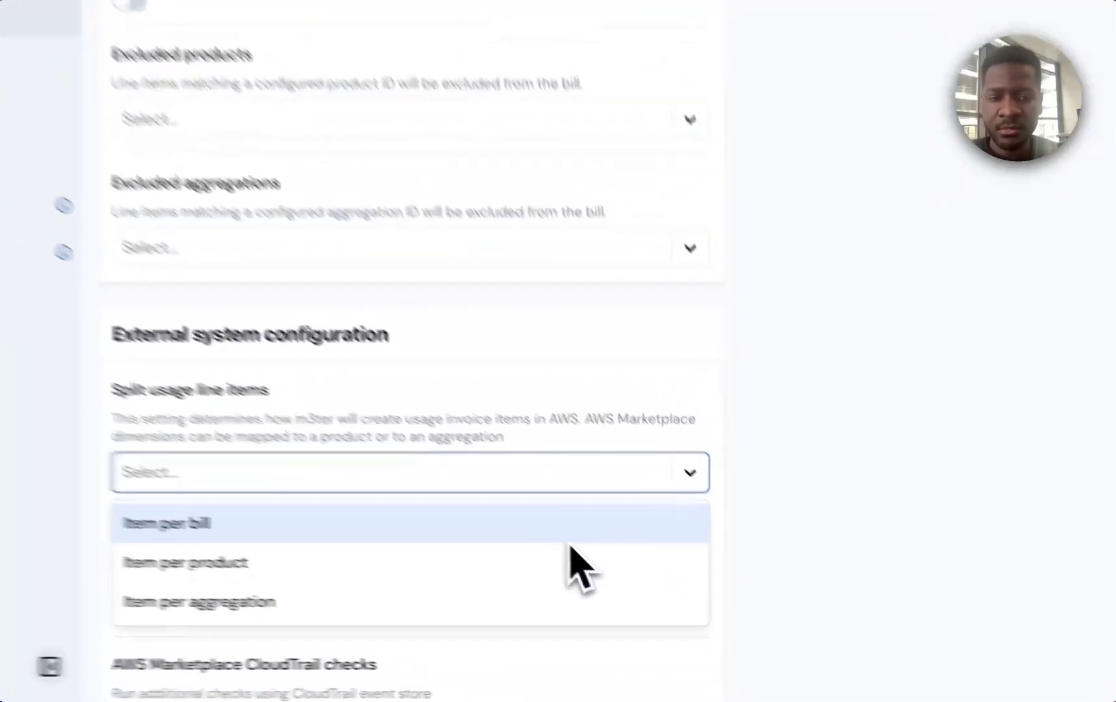
click(641, 557)
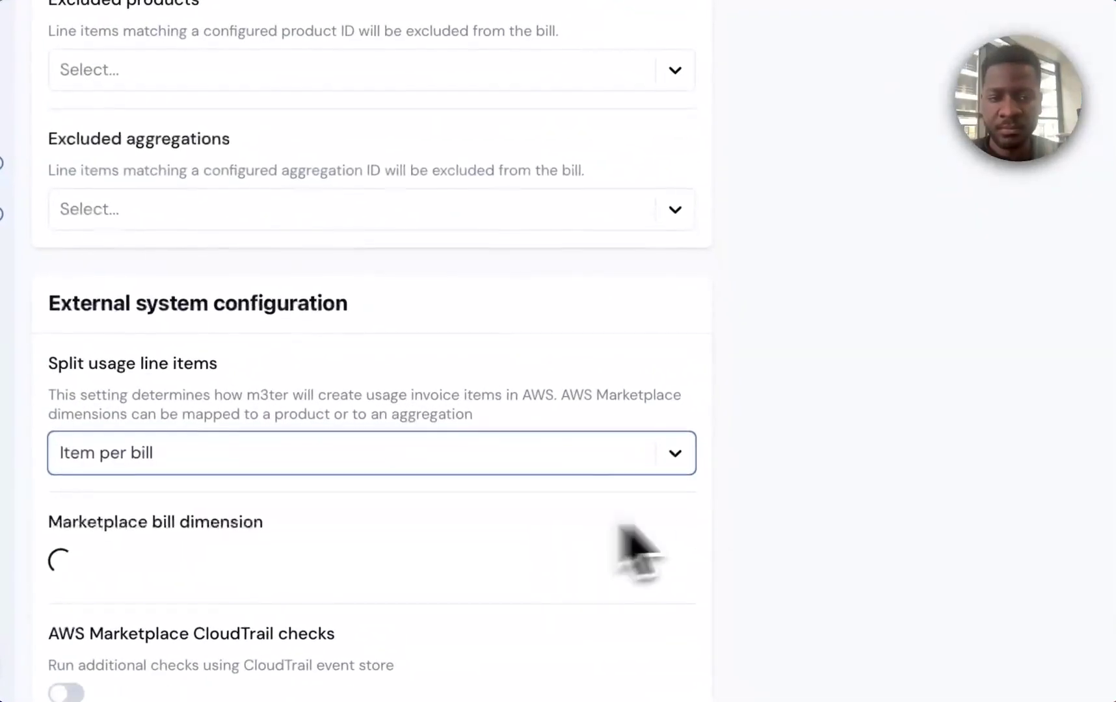
scroll(604, 553, down, 4)
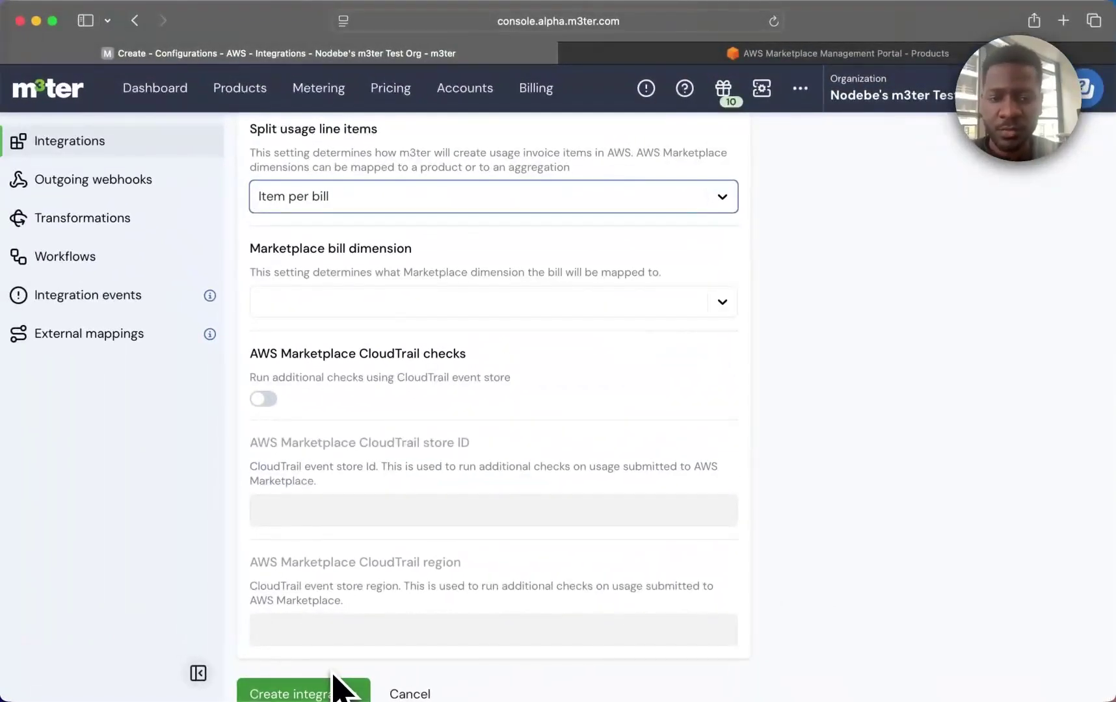
click(522, 306)
scroll(532, 475, down, 3)
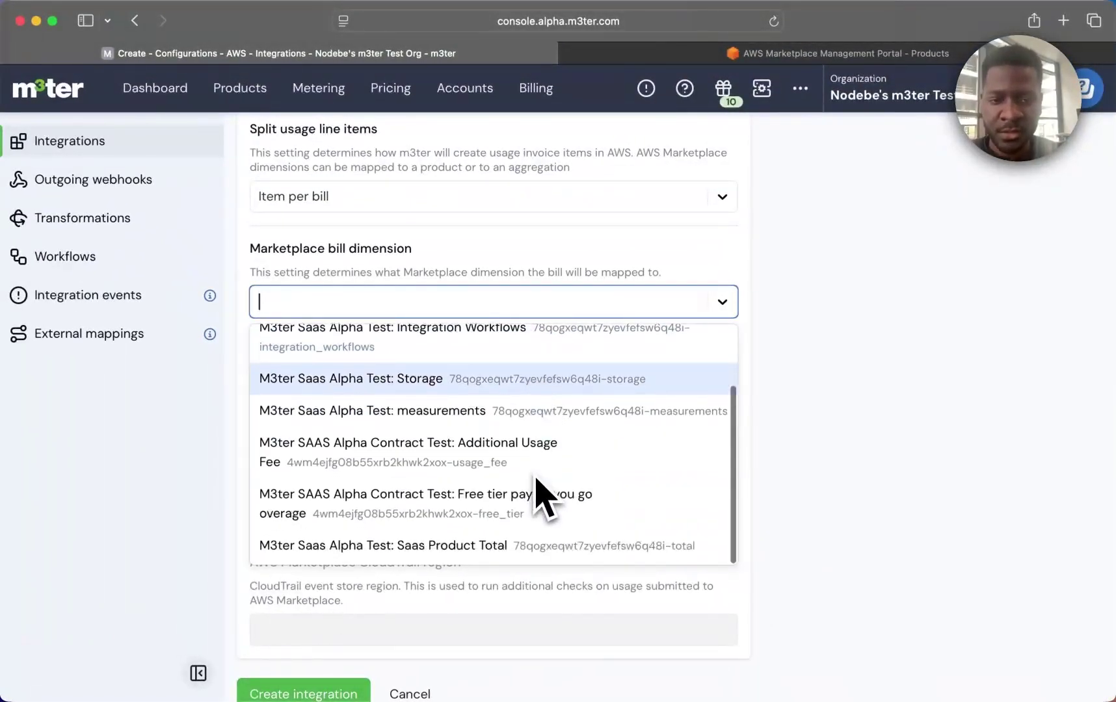
click(615, 546)
scroll(540, 643, down, 1)
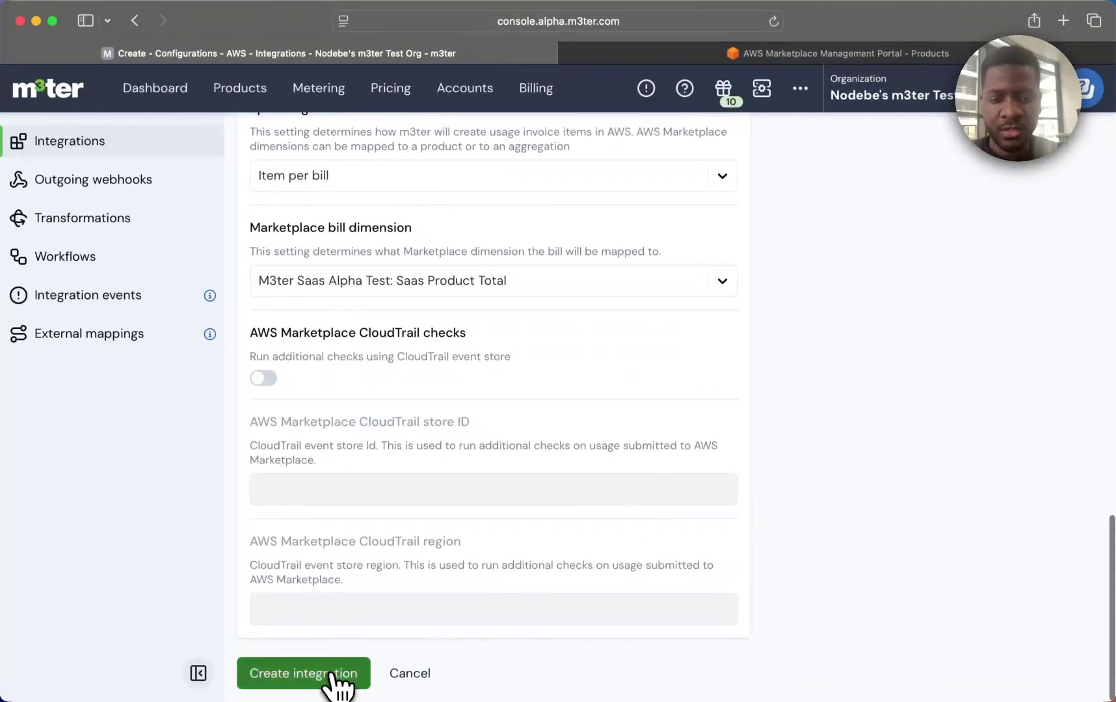
click(336, 675)
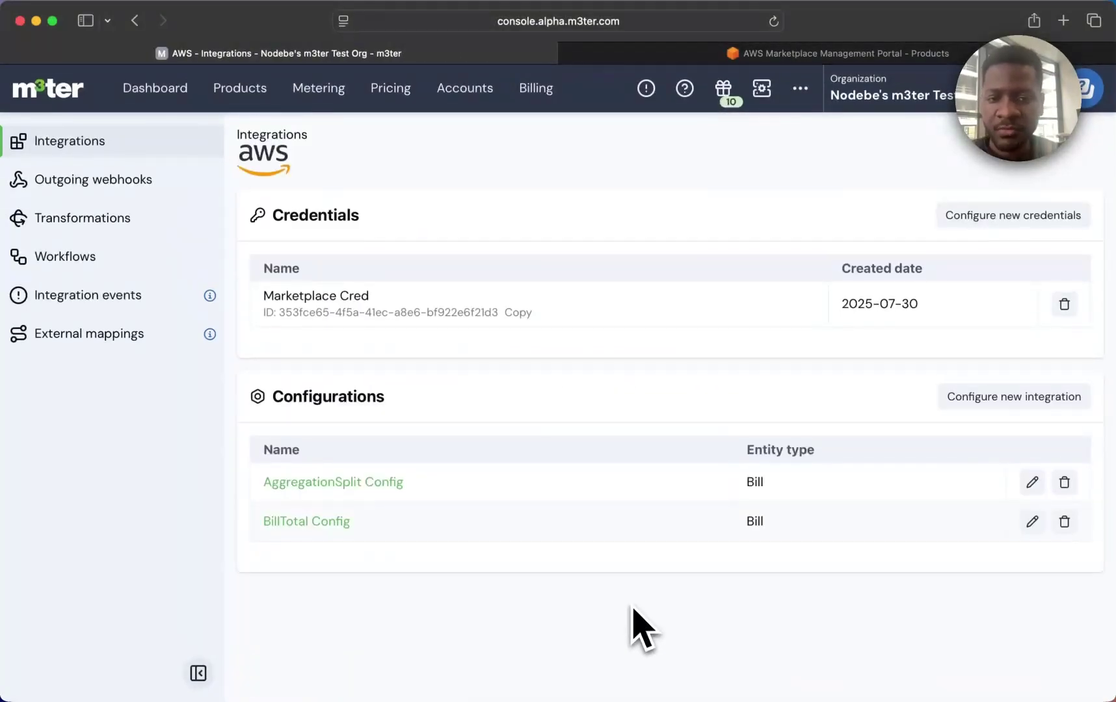
Connect the Marketplace Cred credential to BillTotal Config and review its account and dimension mappings.
click(338, 521)
click(292, 422)
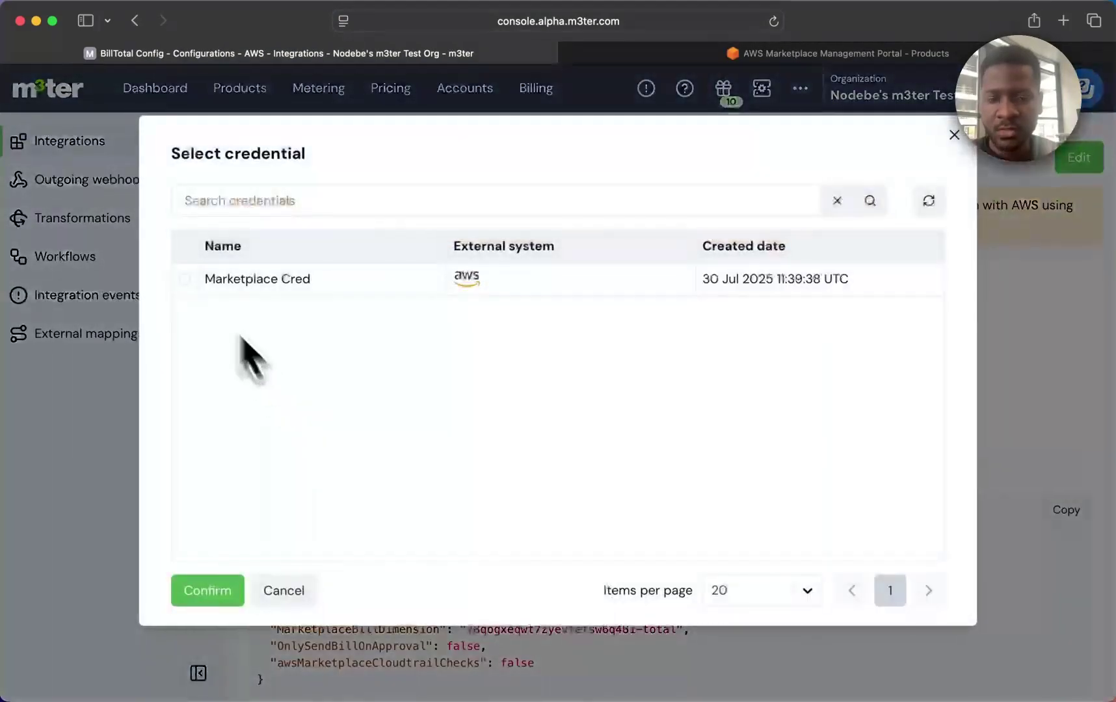
click(211, 591)
click(126, 344)
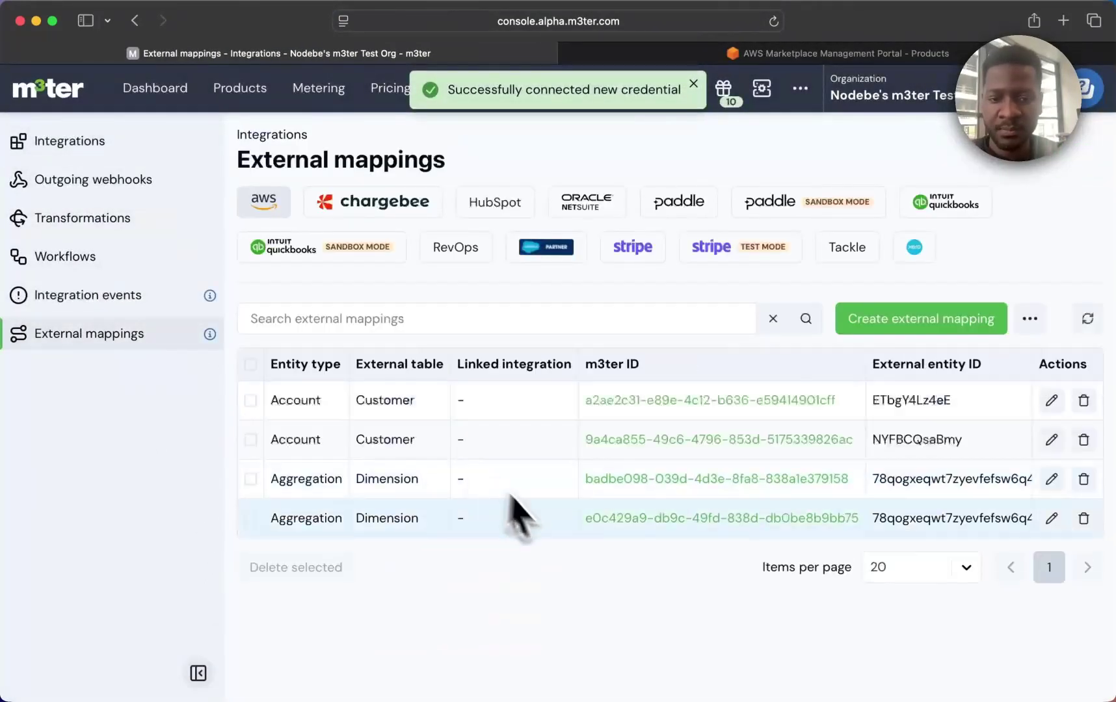
Open bill INV-3b88 on the Demo BillTotal Account and recalculate it to trigger the integration.
click(146, 91)
click(155, 286)
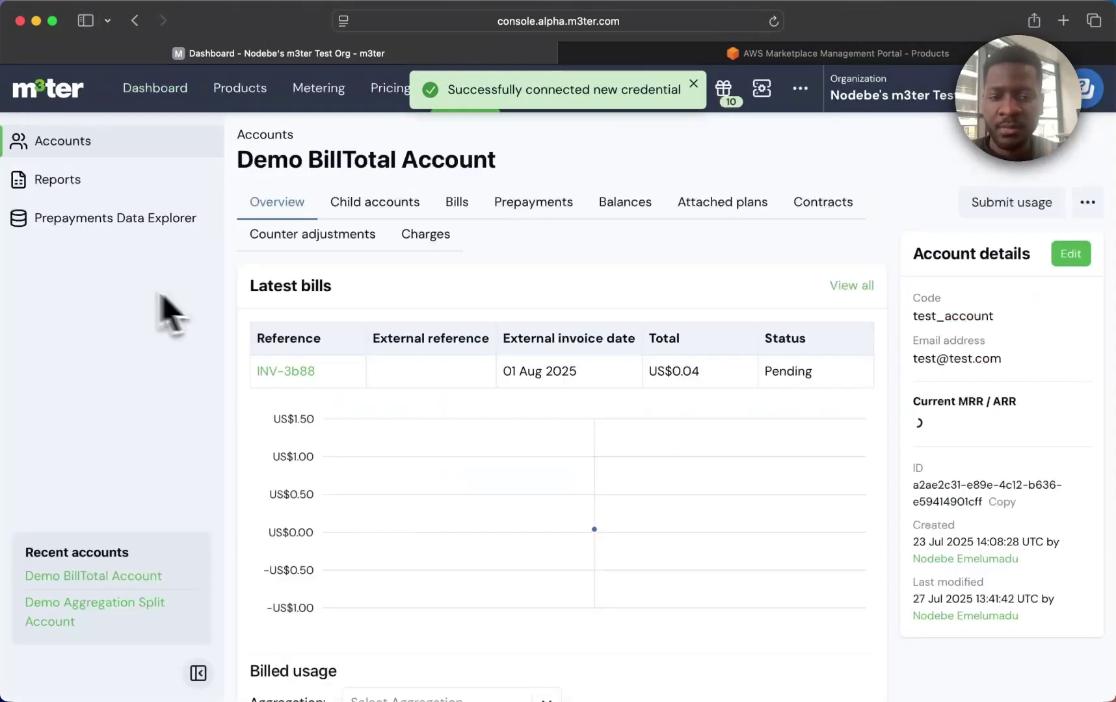
click(313, 372)
scroll(652, 373, up, 5)
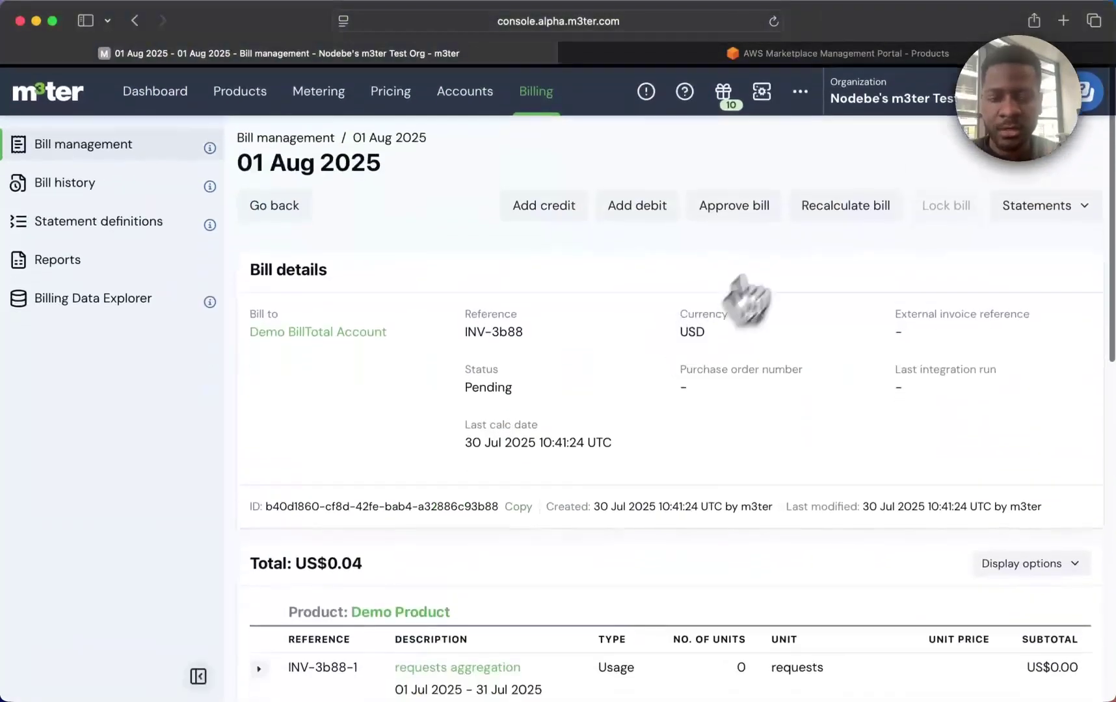
click(815, 212)
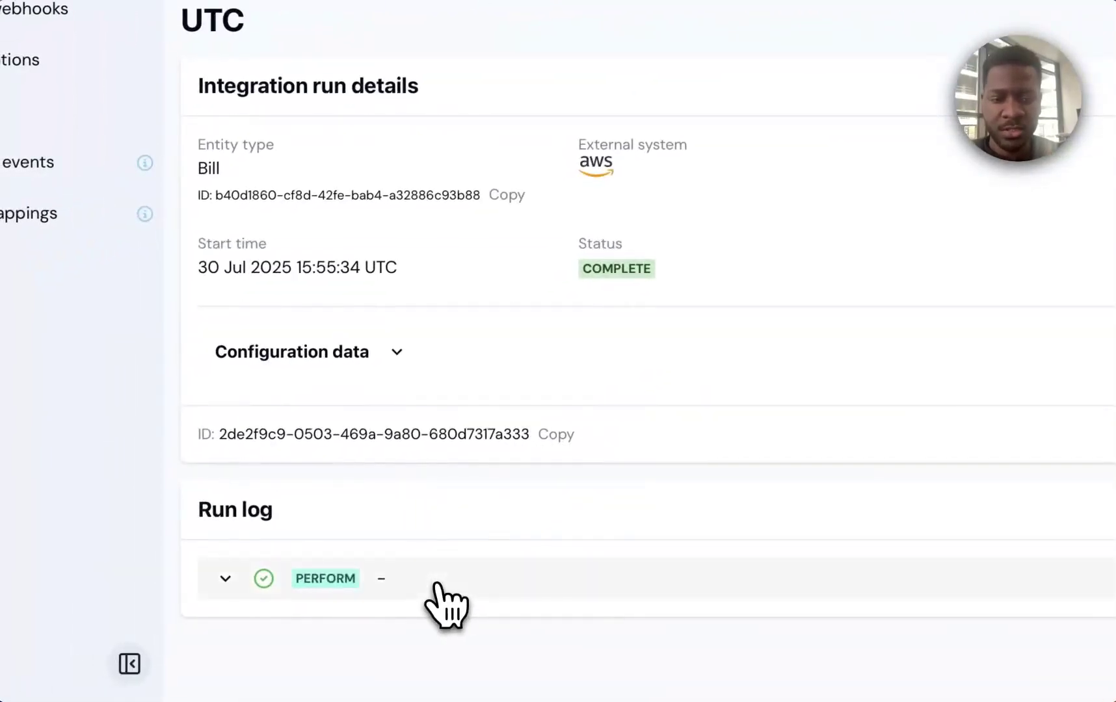
Expand the PERFORM log entry to confirm quantity 4 was sent to the total dimension.
click(434, 584)
scroll(448, 610, down, 5)
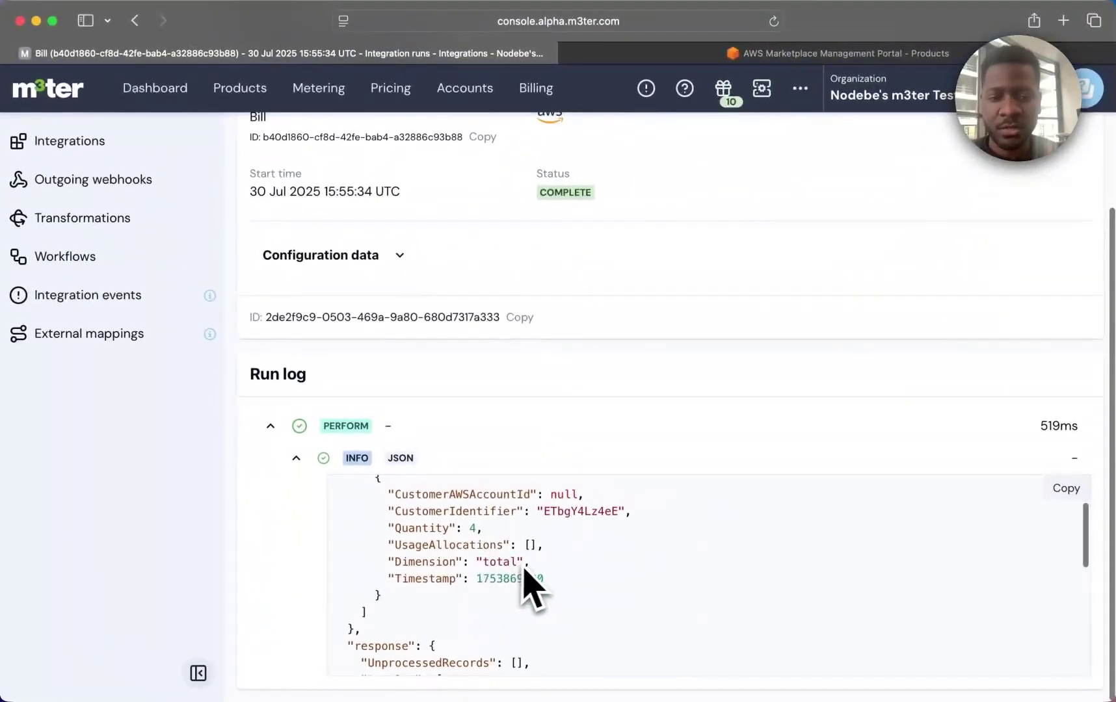
scroll(574, 624, down, 2)
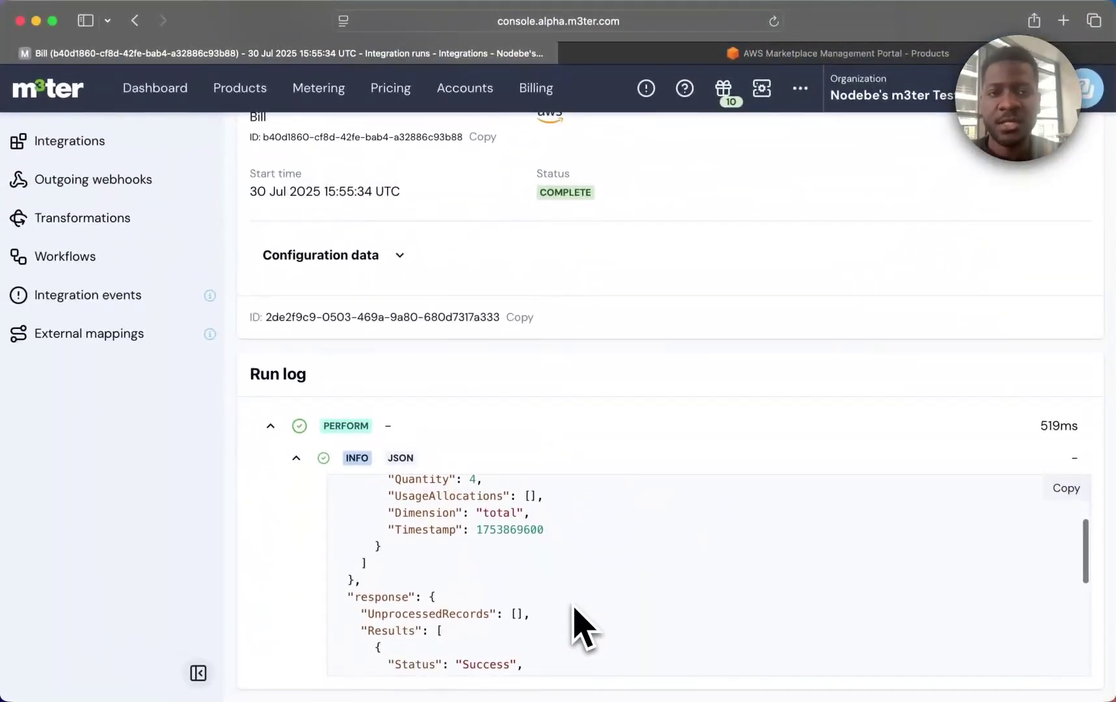